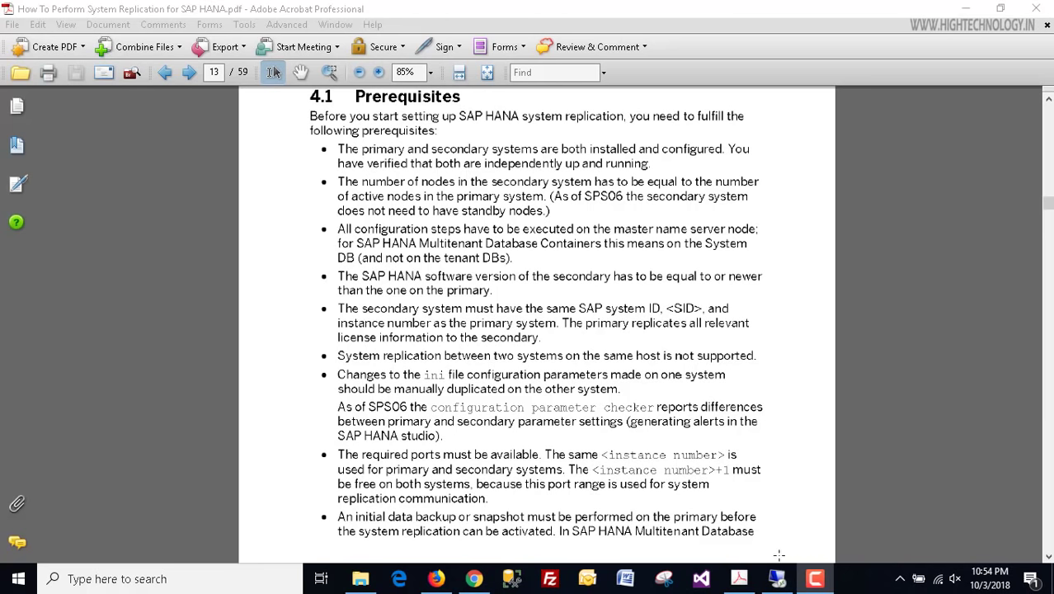
Step: Switch to the MobaXterm remote desktop and list the rsecssfs directory contents in the 10.142.0.7 (hanavm1) session
mouse_move(783, 579)
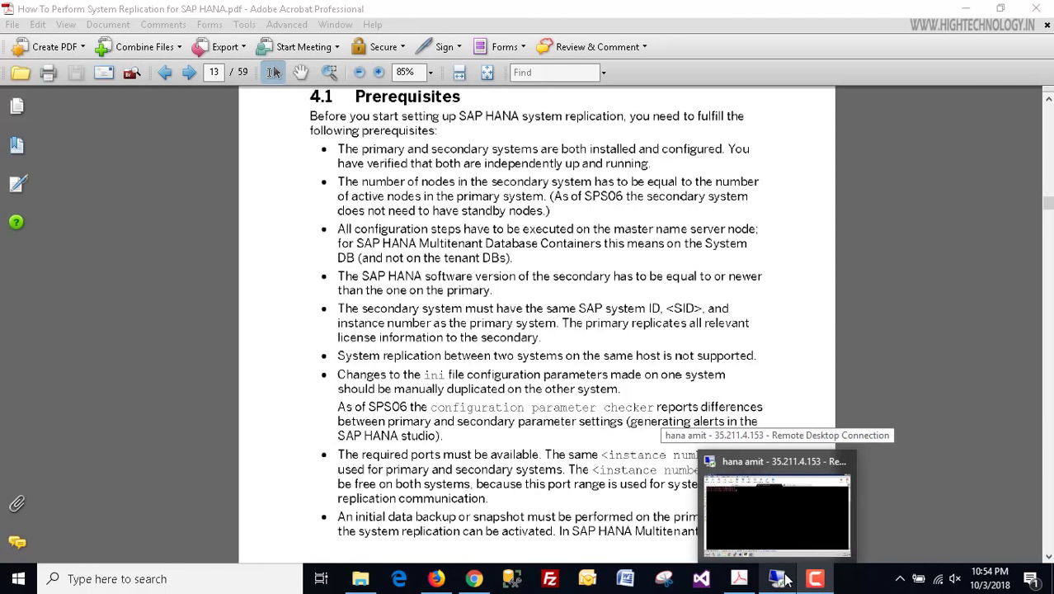
click(760, 505)
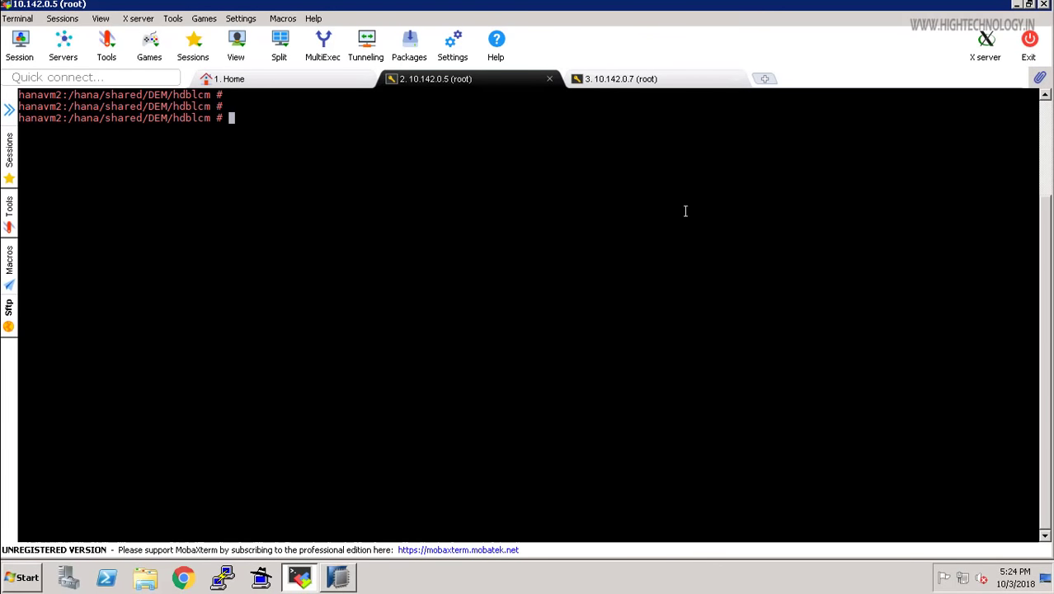
click(619, 80)
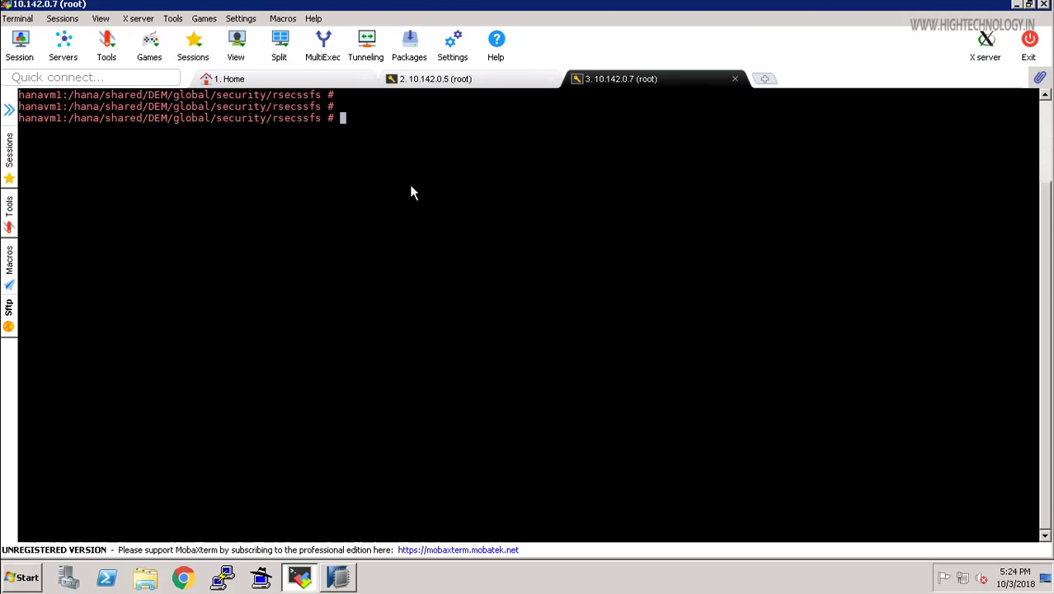
text(ls)
key(Return)
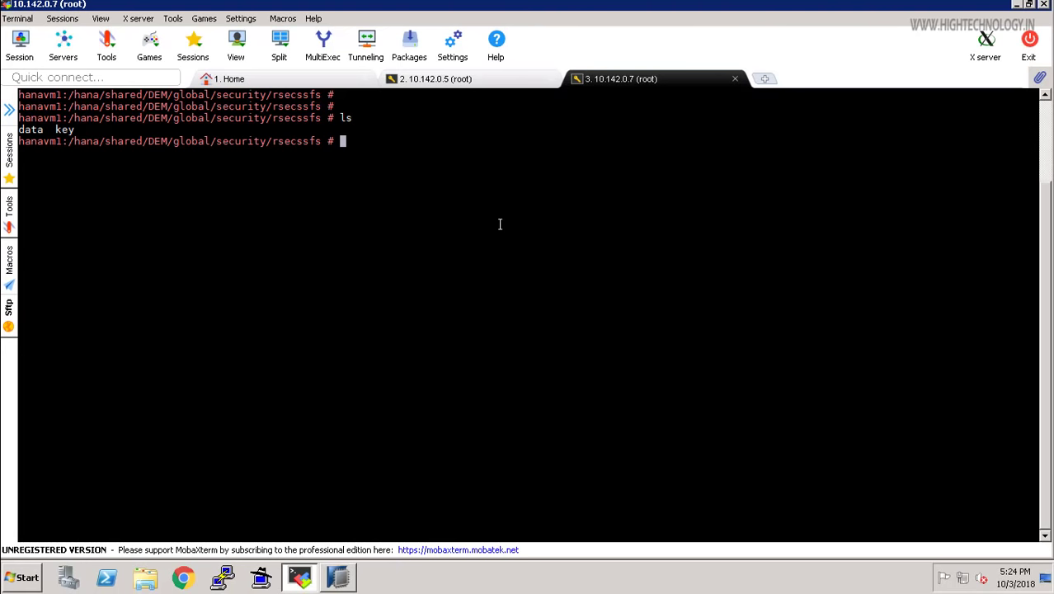
Step: Change into the data subdirectory of rsecssfs on hanavm1 and list its files
text(cd d)
key(Tab)
key(Return)
text(ls)
key(Return)
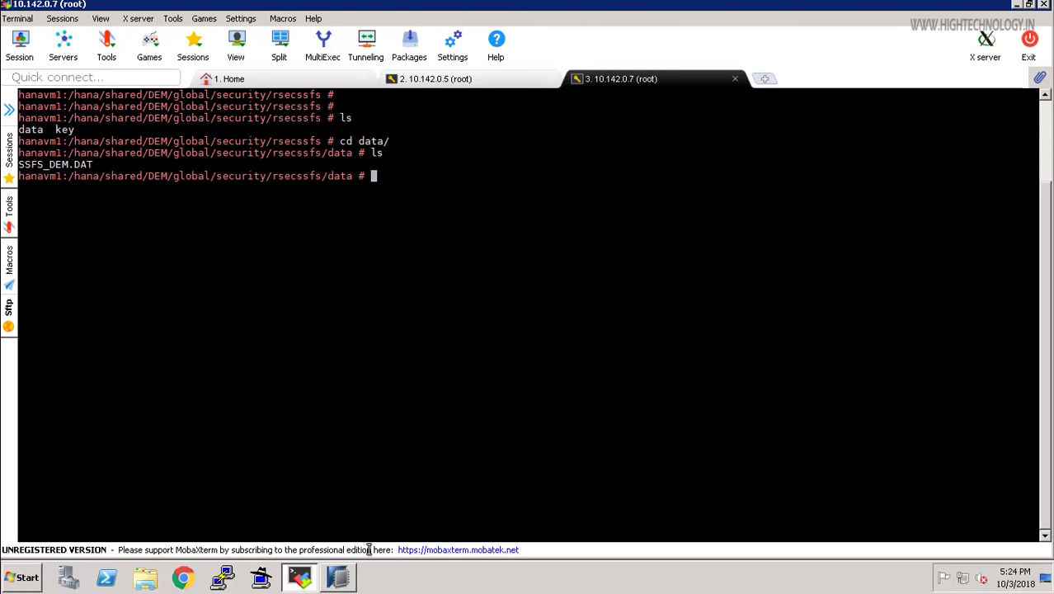
Step: Switch to SAP HANA Studio and run a complete file-based data backup of the hanavm1 system database with prefix COMPLETE_DATA_BACKUP
click(338, 577)
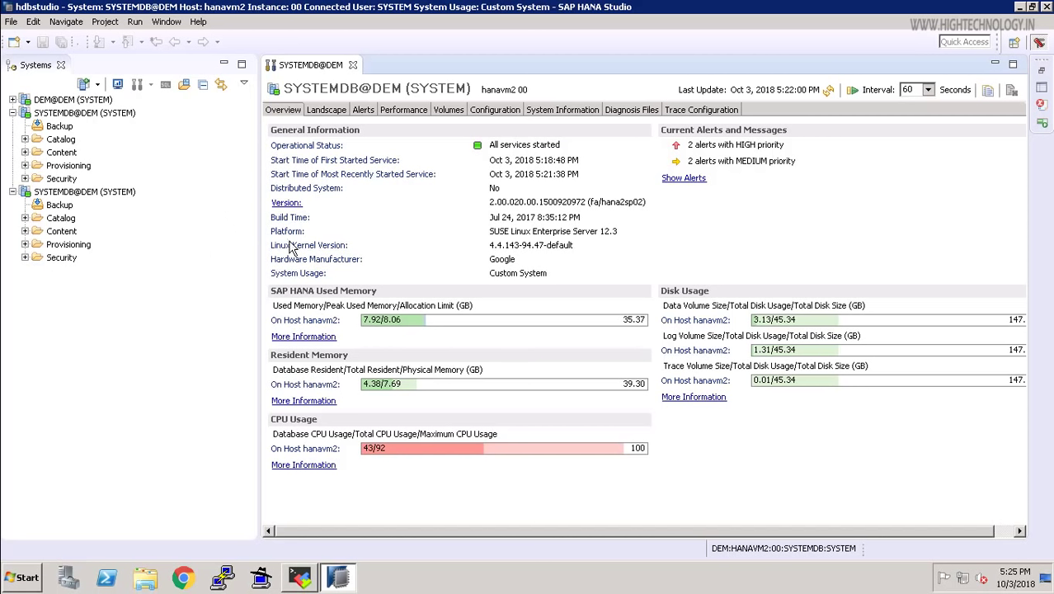
click(72, 113)
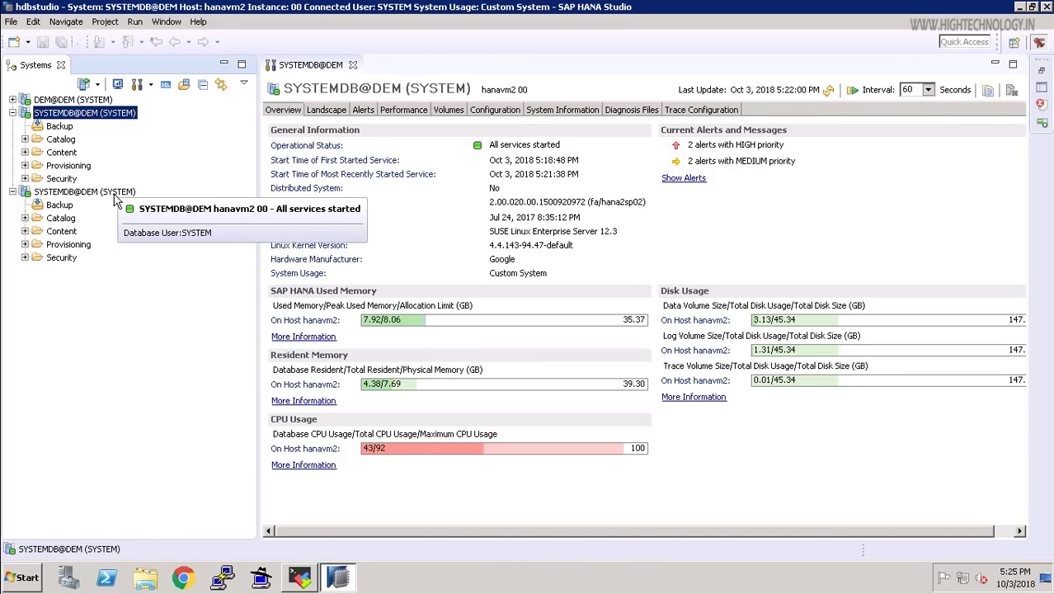
right_click(113, 118)
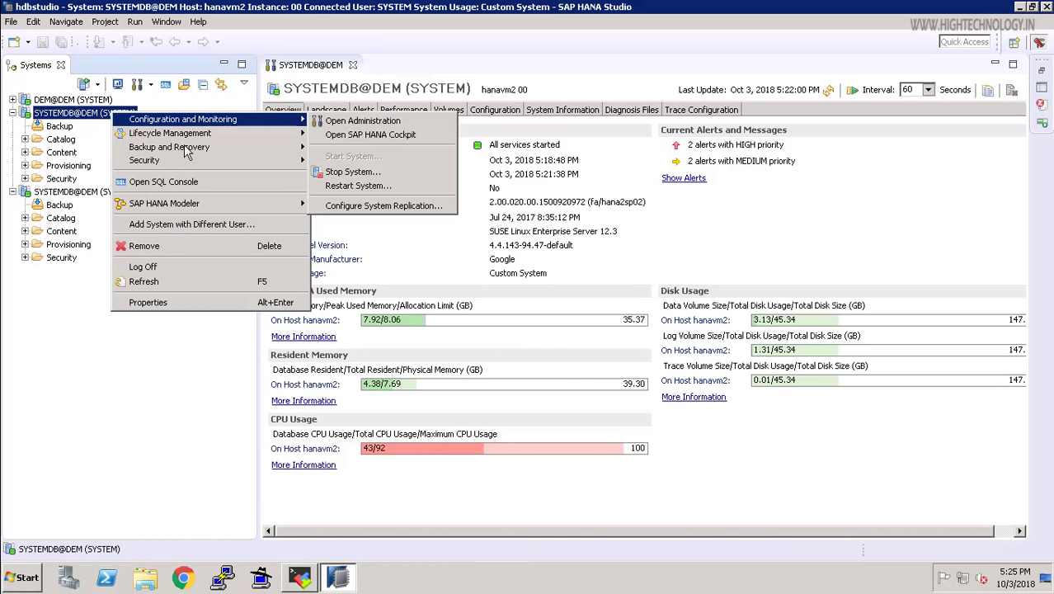
mouse_move(202, 155)
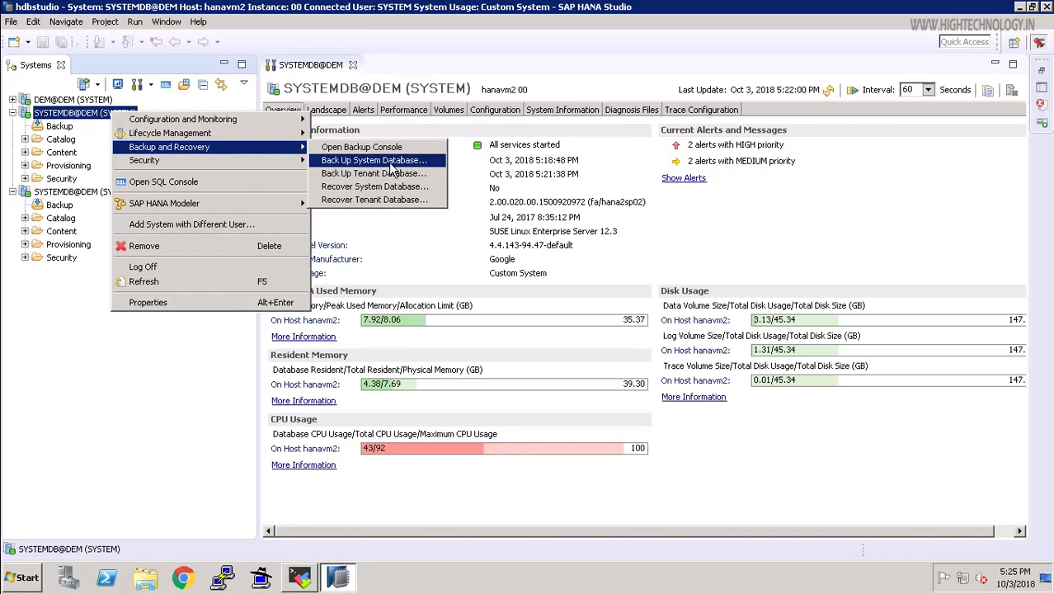
click(476, 215)
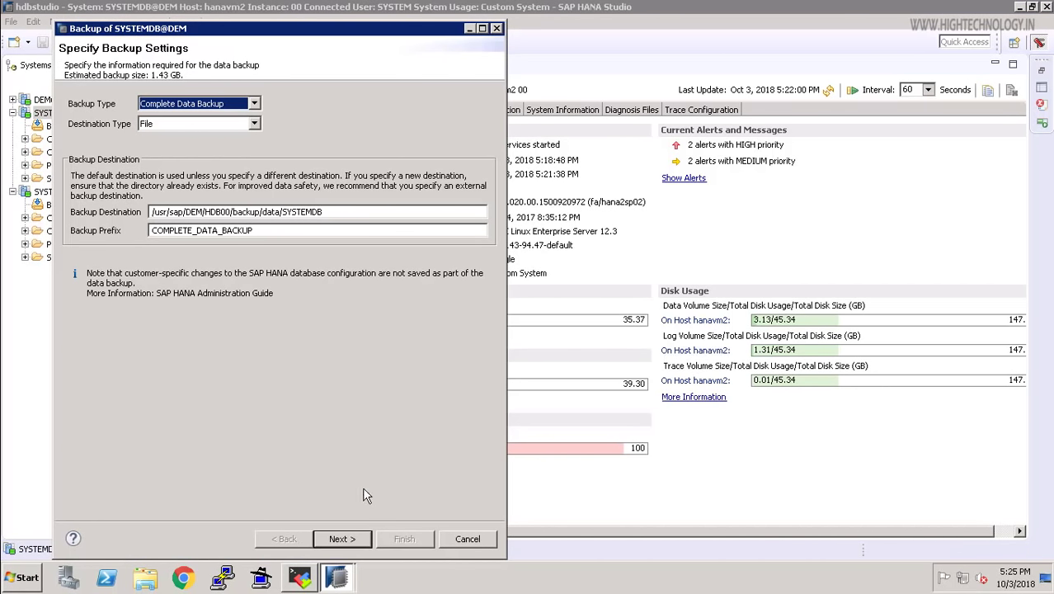
click(340, 538)
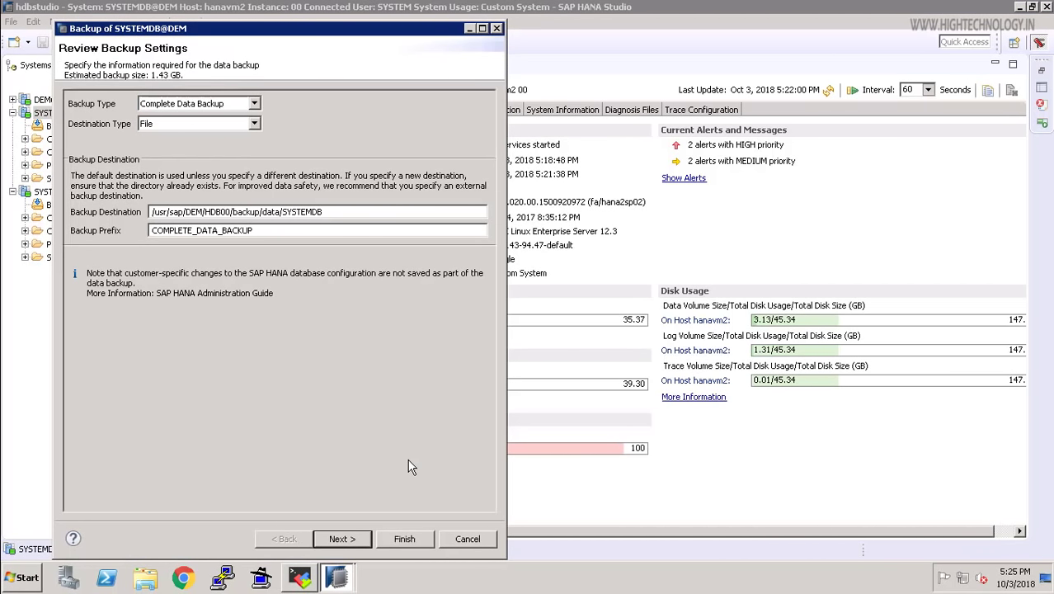
click(403, 539)
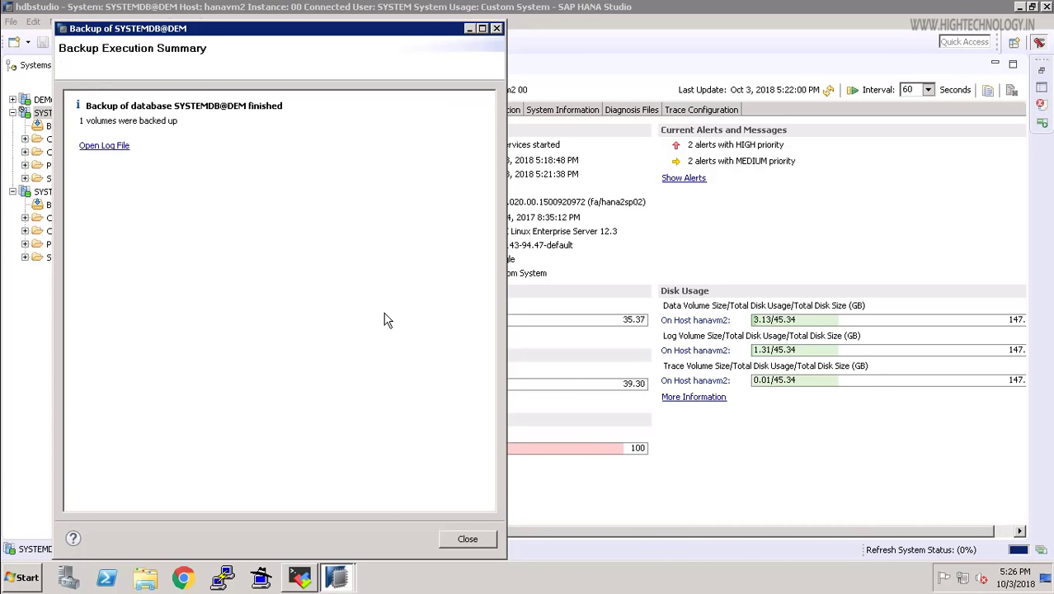
click(468, 540)
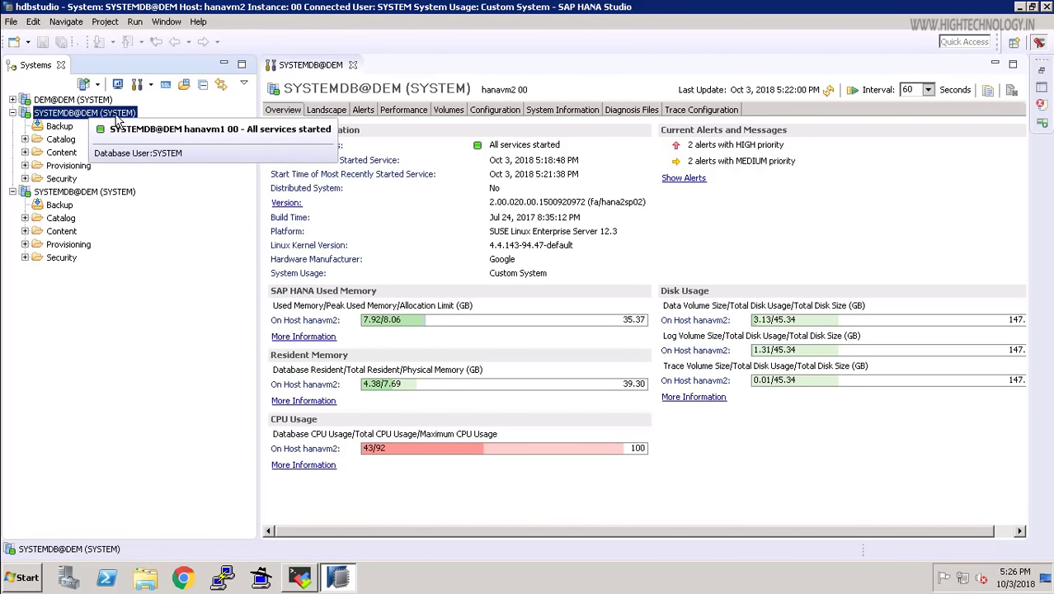
Step: Run a complete file-based data backup of hanavm1's tenant database DEM to /usr/sap/DEM/HDB00/backup/data/DB_DEM
right_click(86, 115)
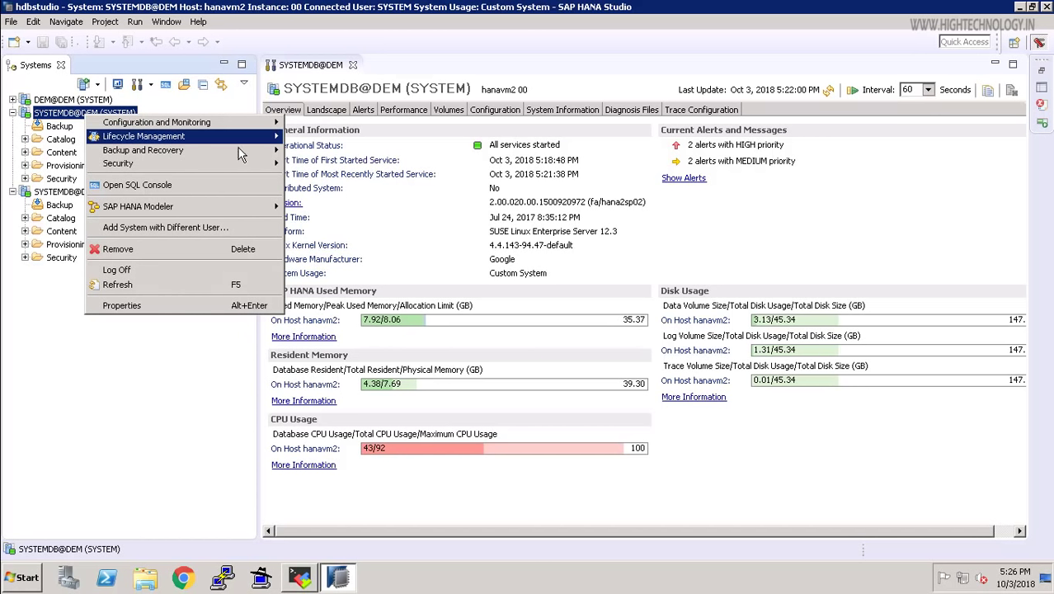
mouse_move(274, 157)
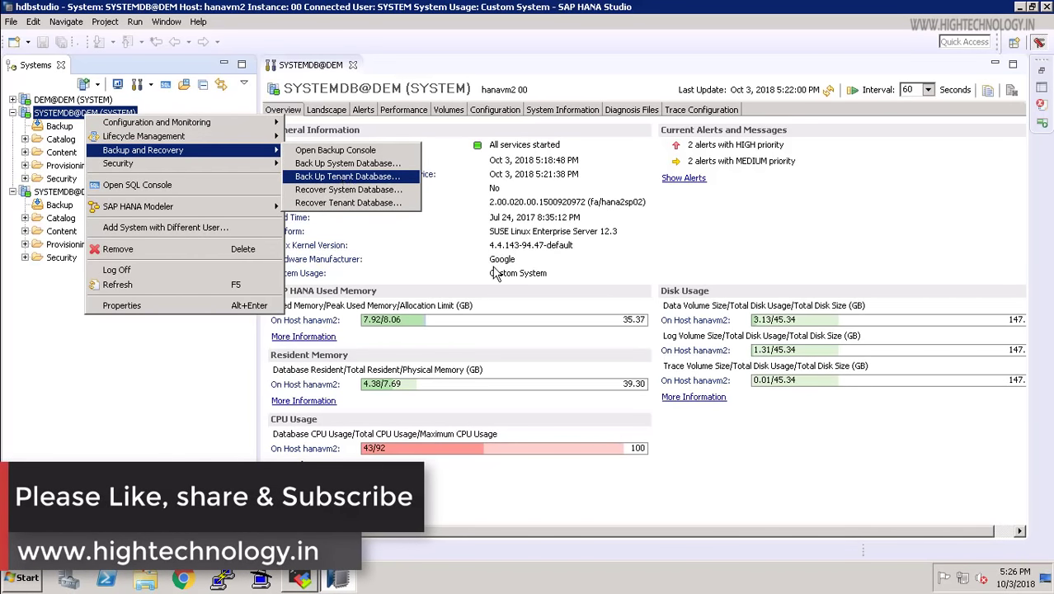
key(Return)
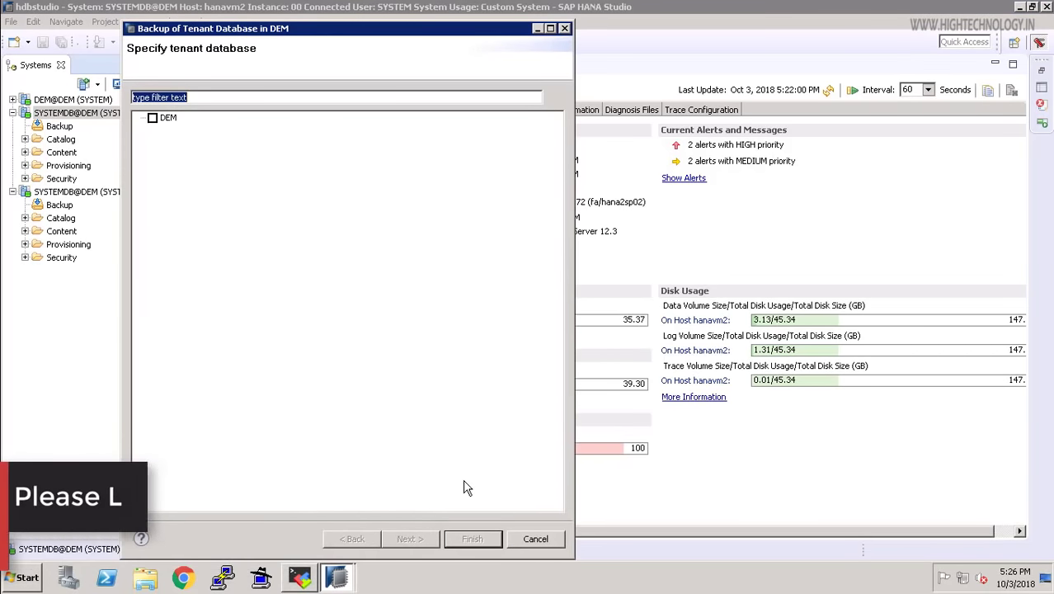
click(153, 120)
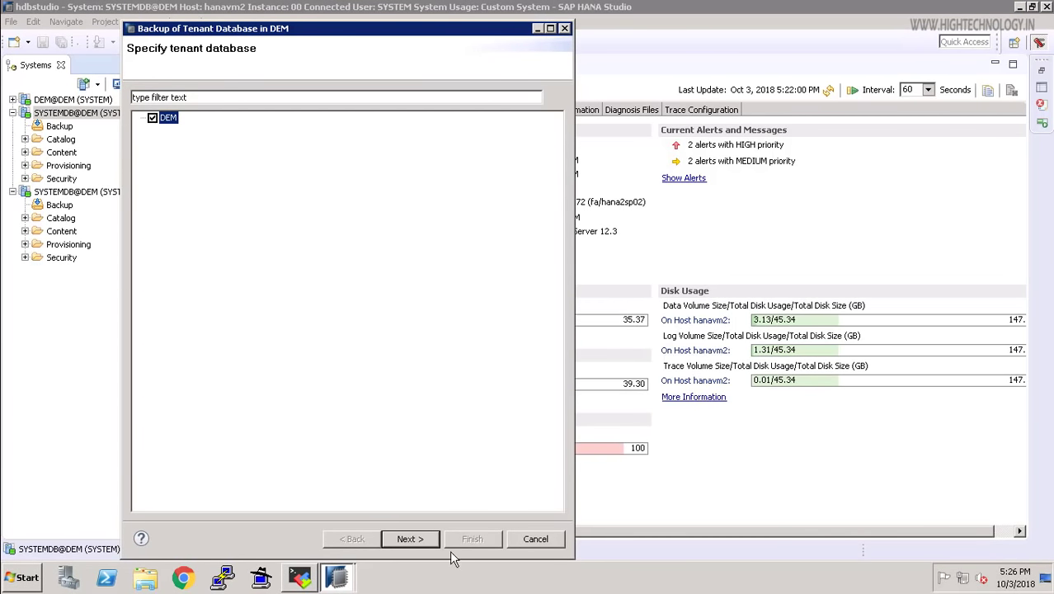
click(409, 539)
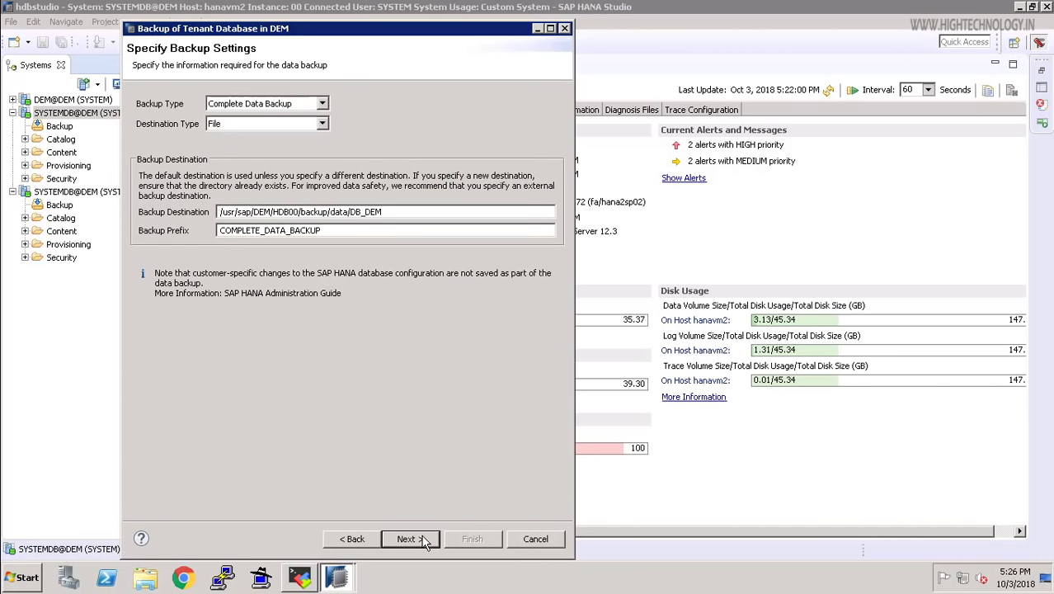
key(Return)
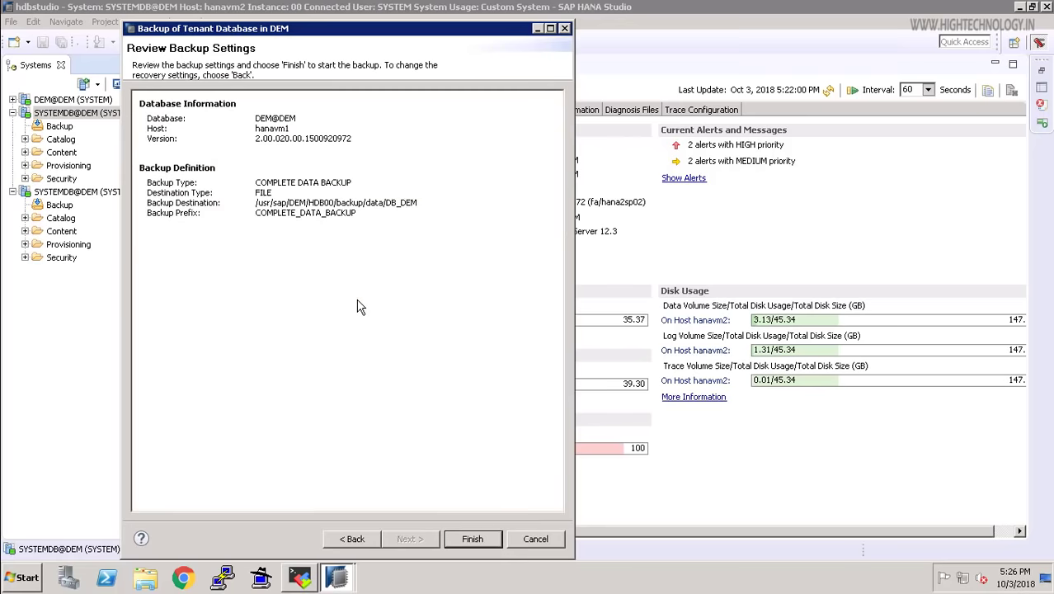
click(474, 544)
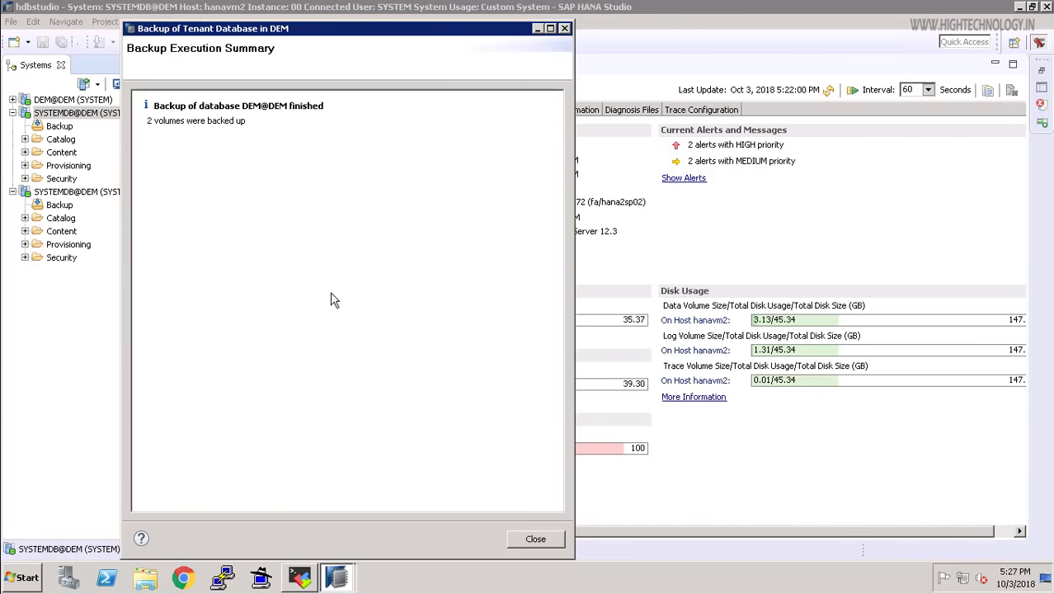
click(538, 541)
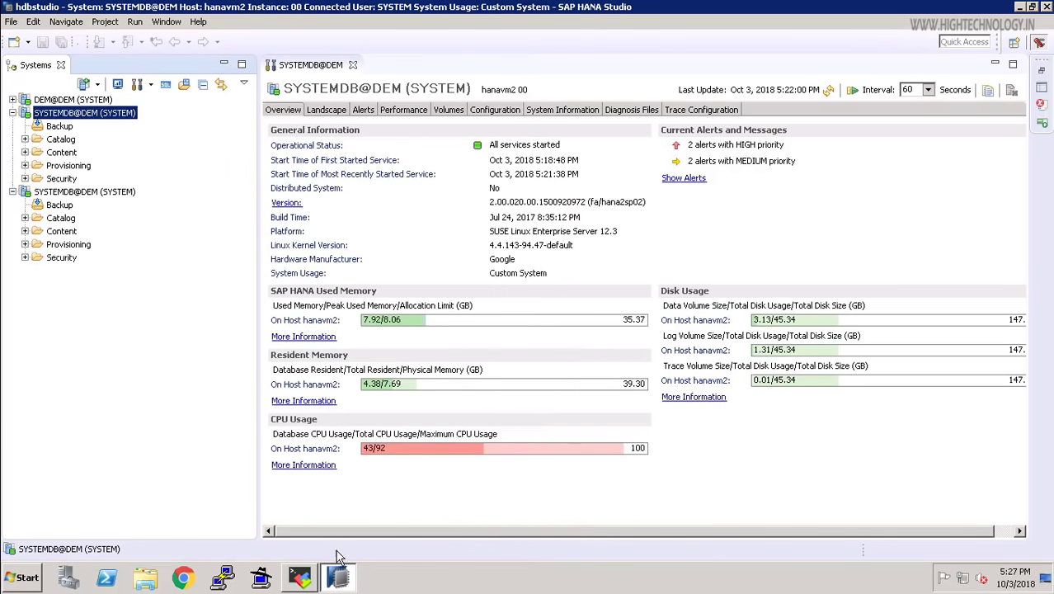
Step: Switch to MobaXterm and browse the hanavm1 SFTP files at /hana/shared/DEM/global
click(301, 578)
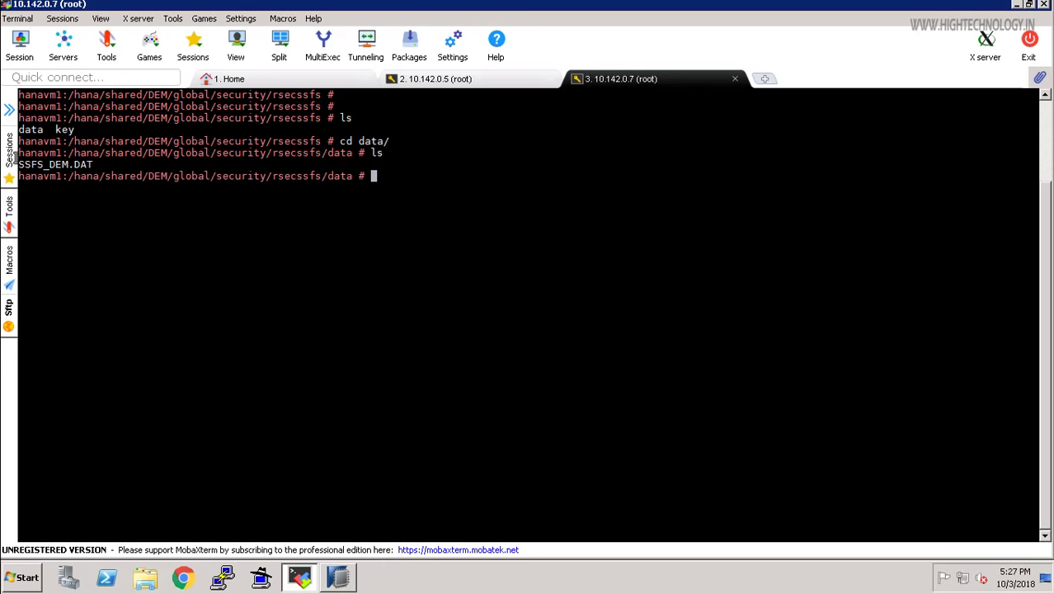
click(10, 152)
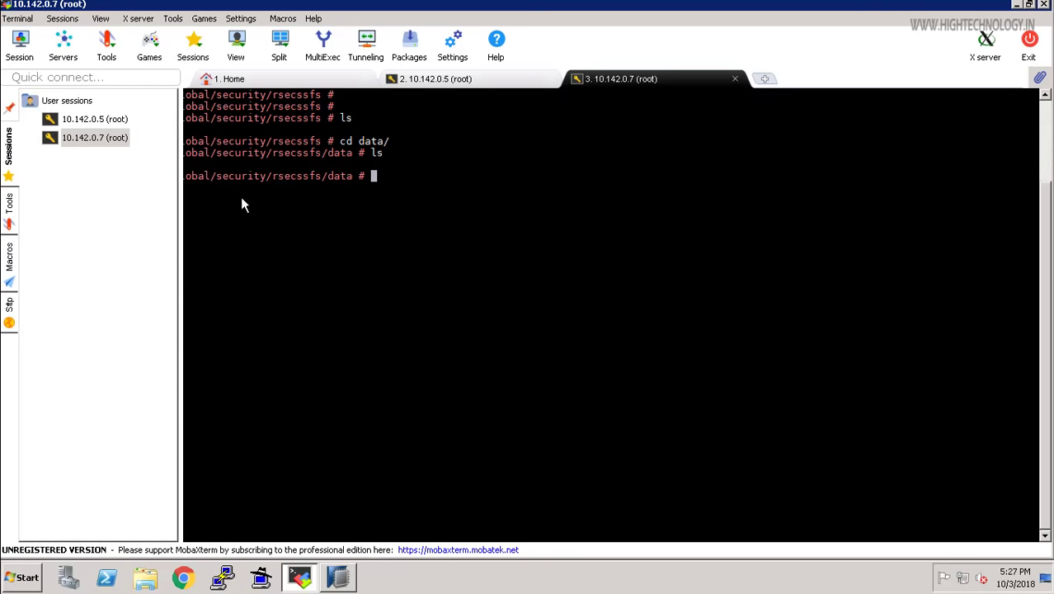
click(8, 316)
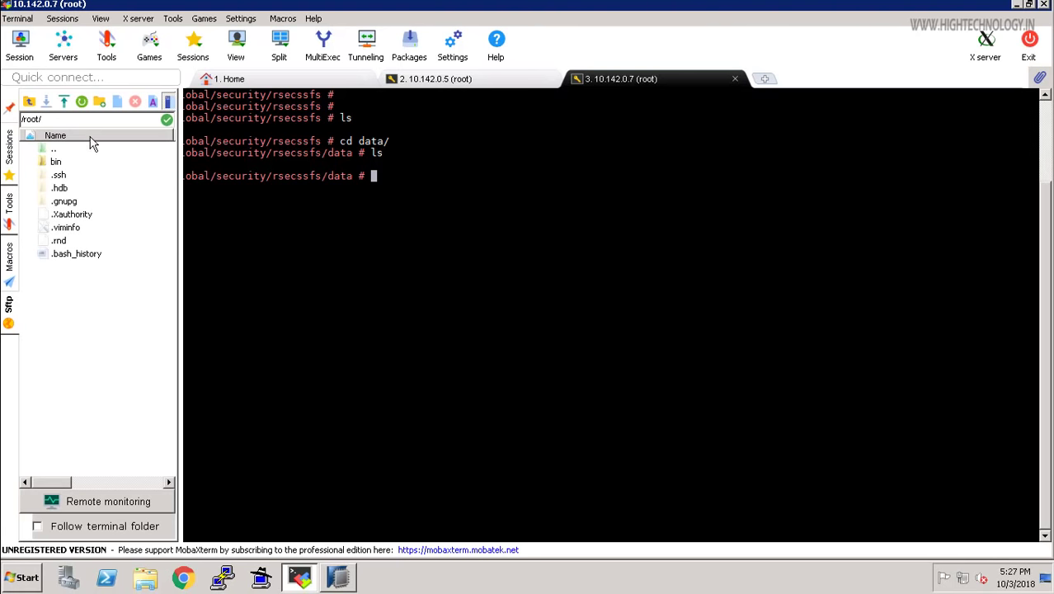
click(73, 119)
text(/hana/shared/DEM/global)
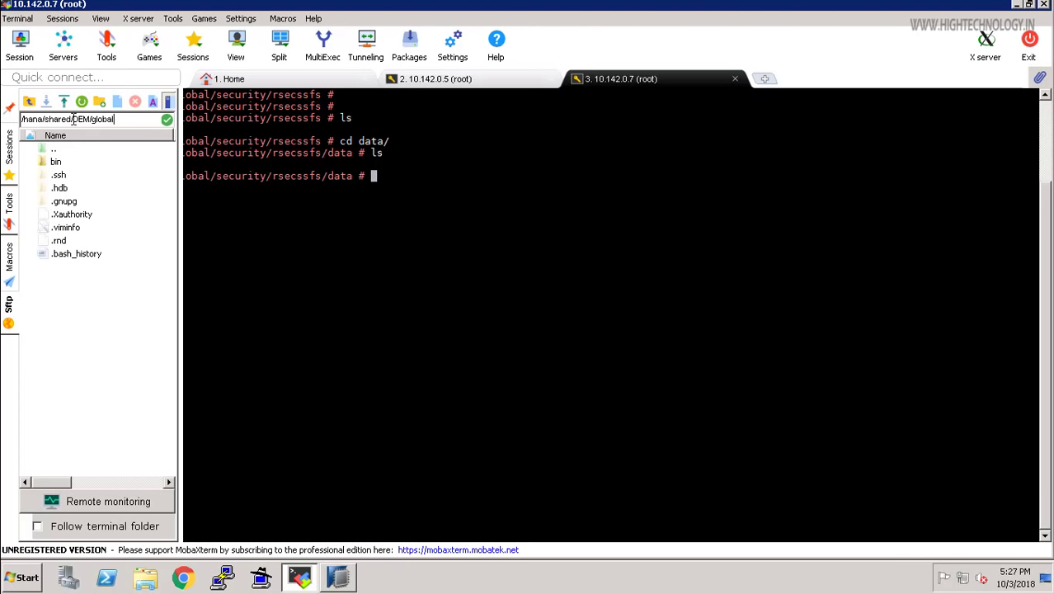
key(Return)
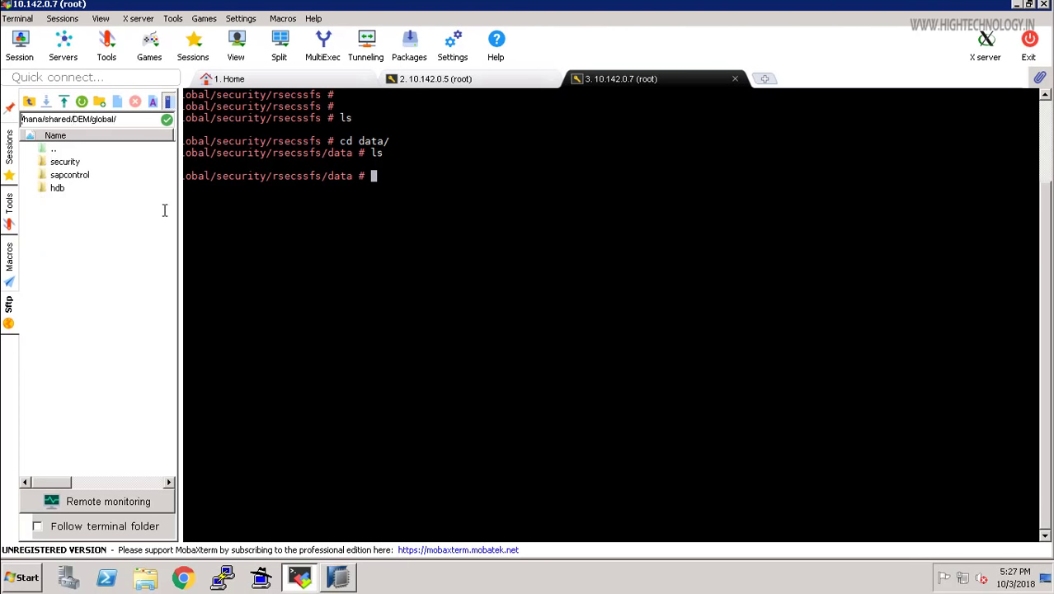
Step: Download SSFS_DEM.DAT from the security/rsecssfs/data folder on hanavm1 to the Desktop
double_click(59, 164)
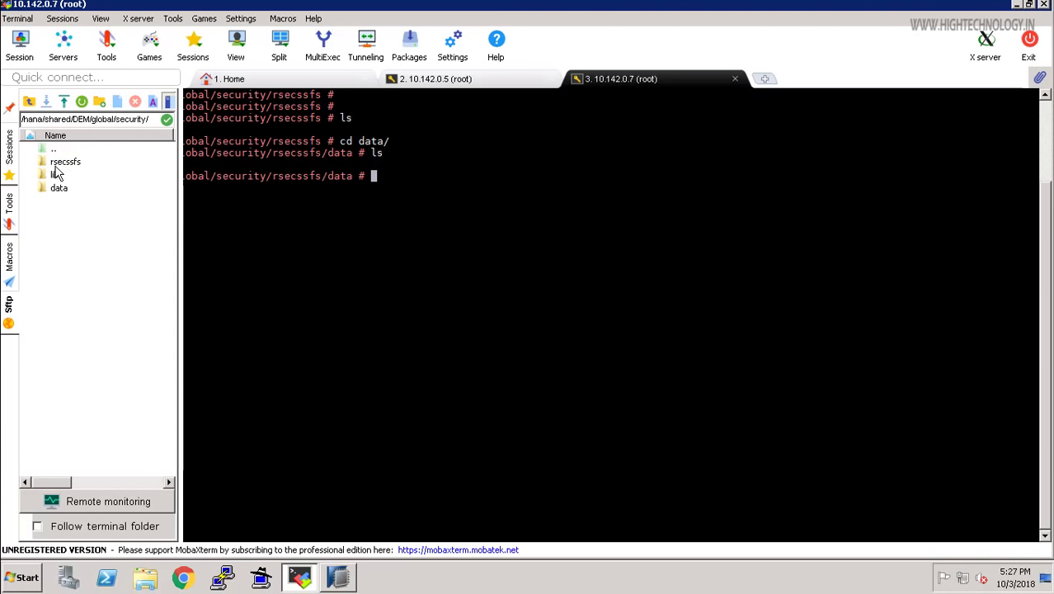
drag(64, 161, 180, 256)
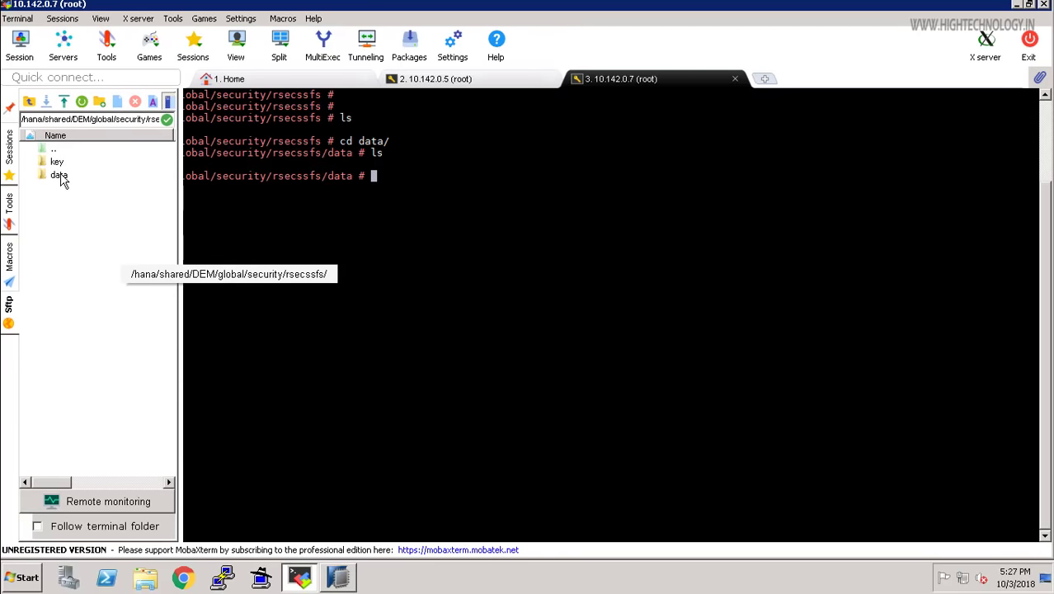
double_click(60, 176)
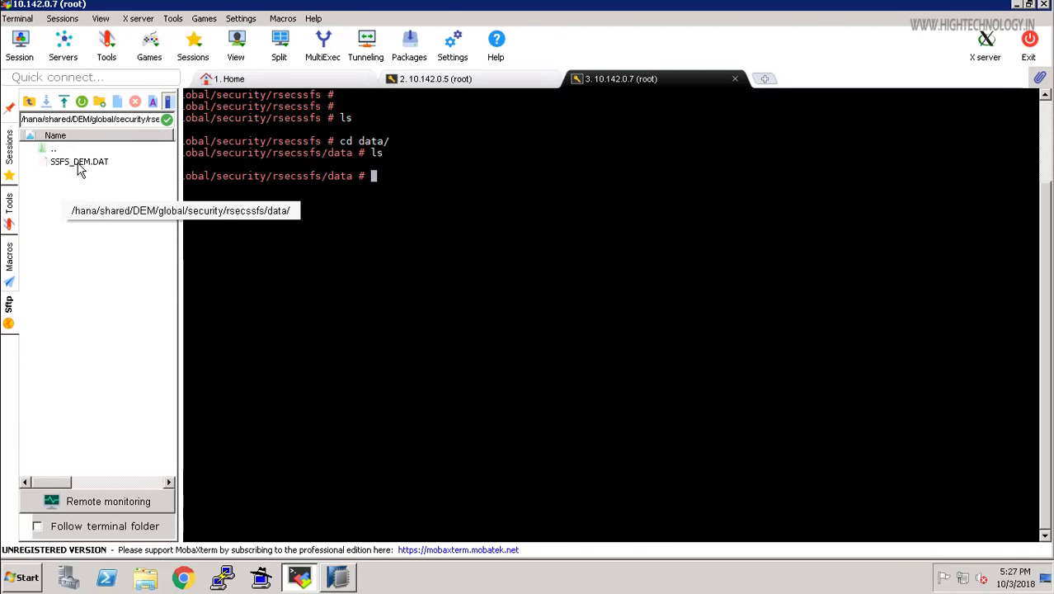
click(80, 162)
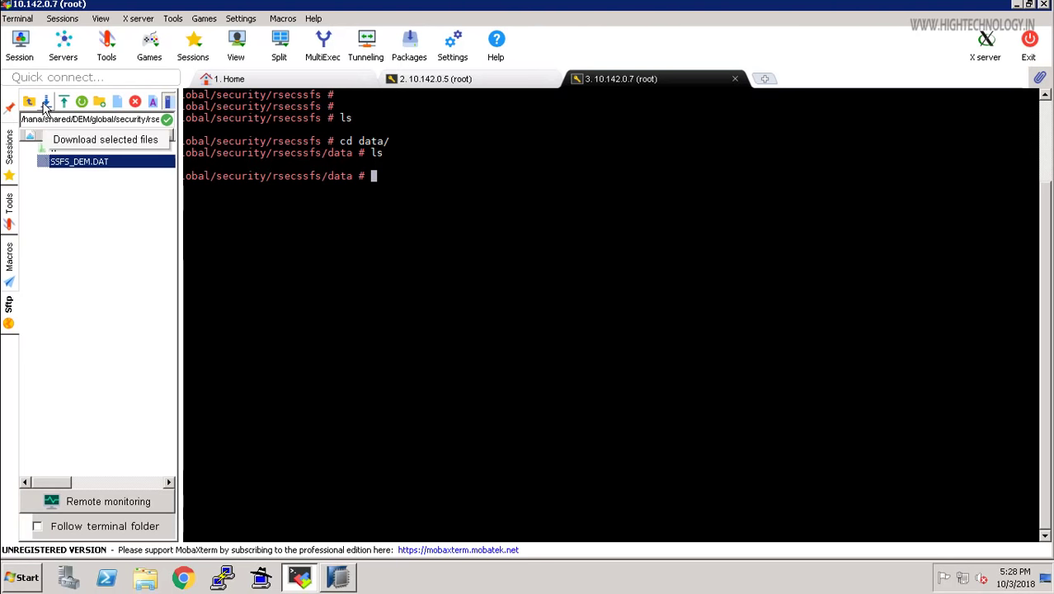
click(45, 102)
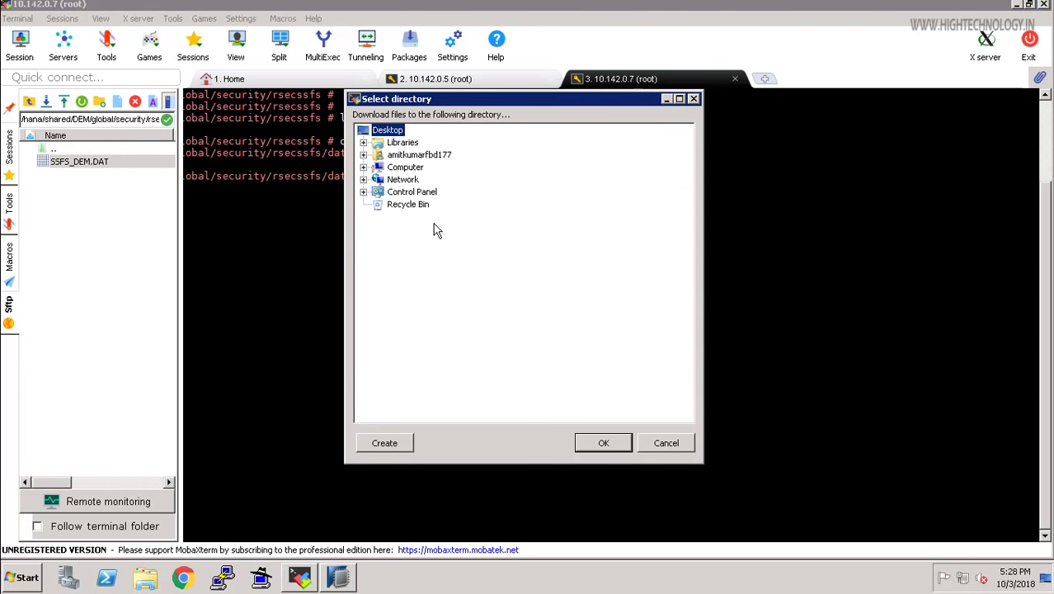
click(612, 445)
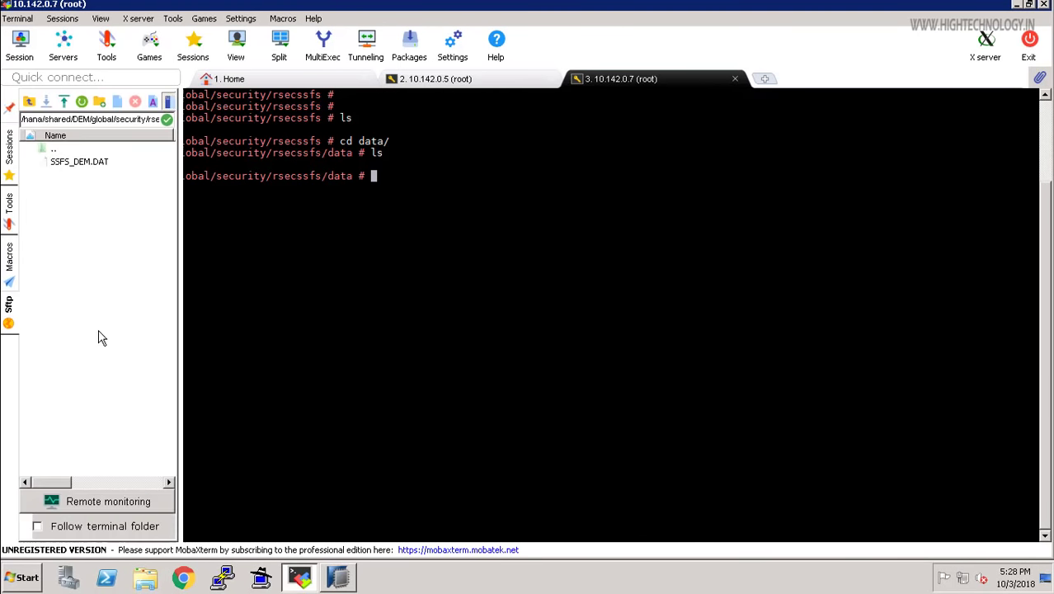
Step: Download SSFS_DEM.KEY from the rsecssfs/key folder on hanavm1 to the Desktop
click(9, 310)
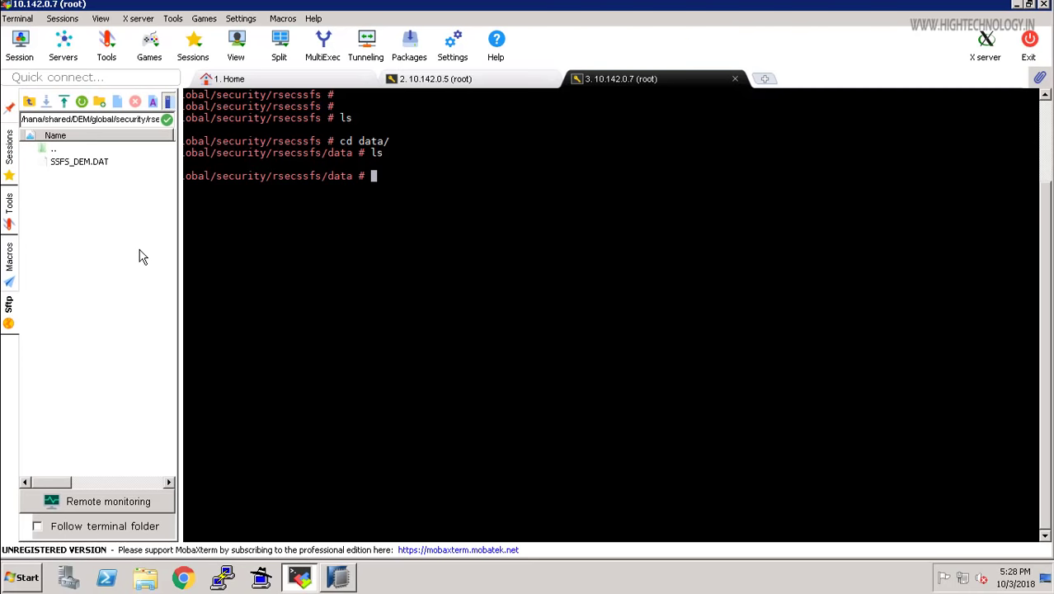
double_click(48, 151)
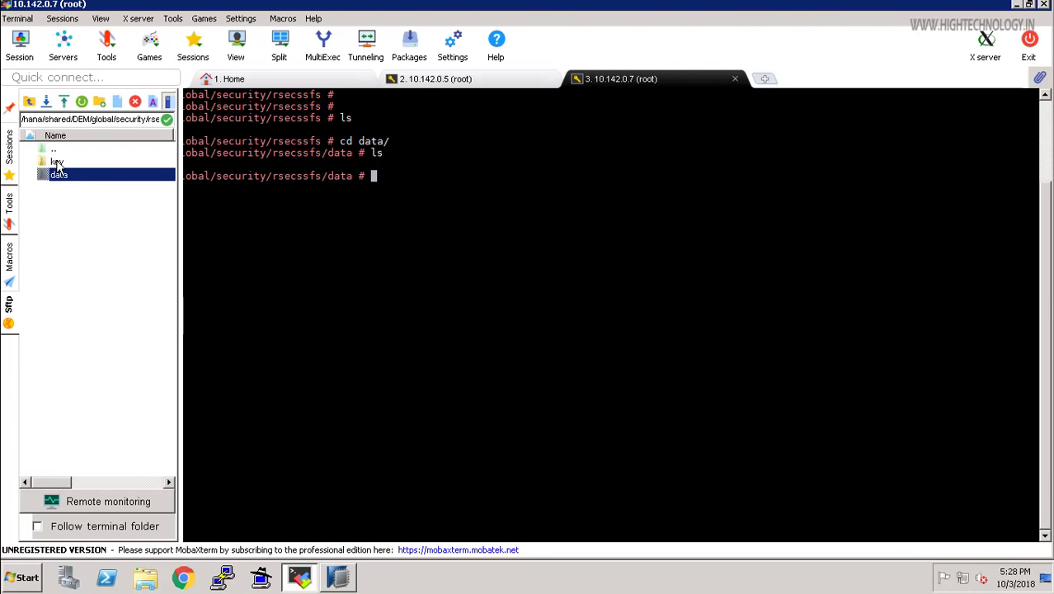
double_click(56, 164)
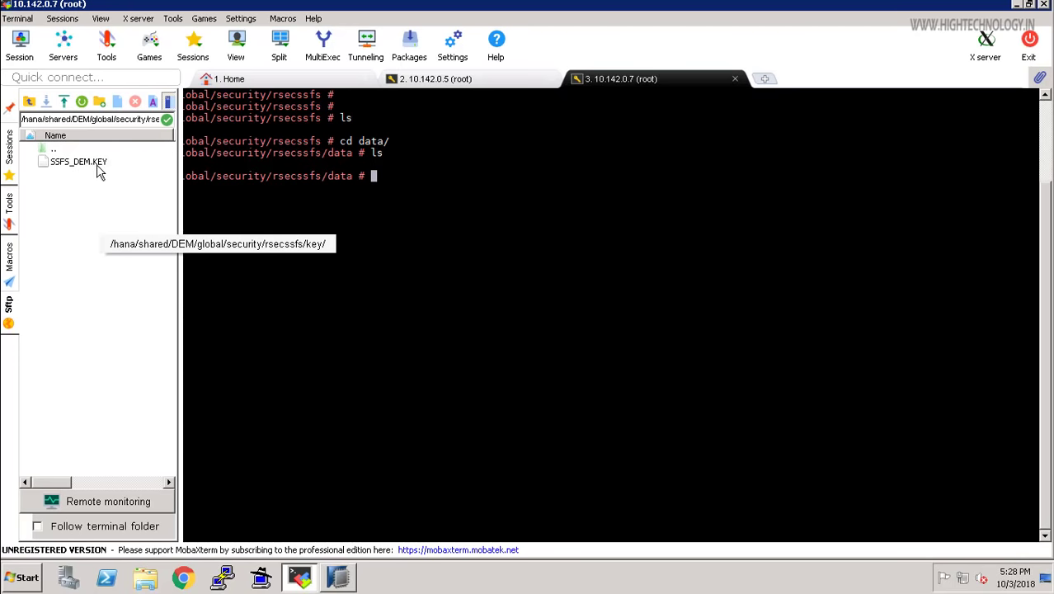
click(97, 165)
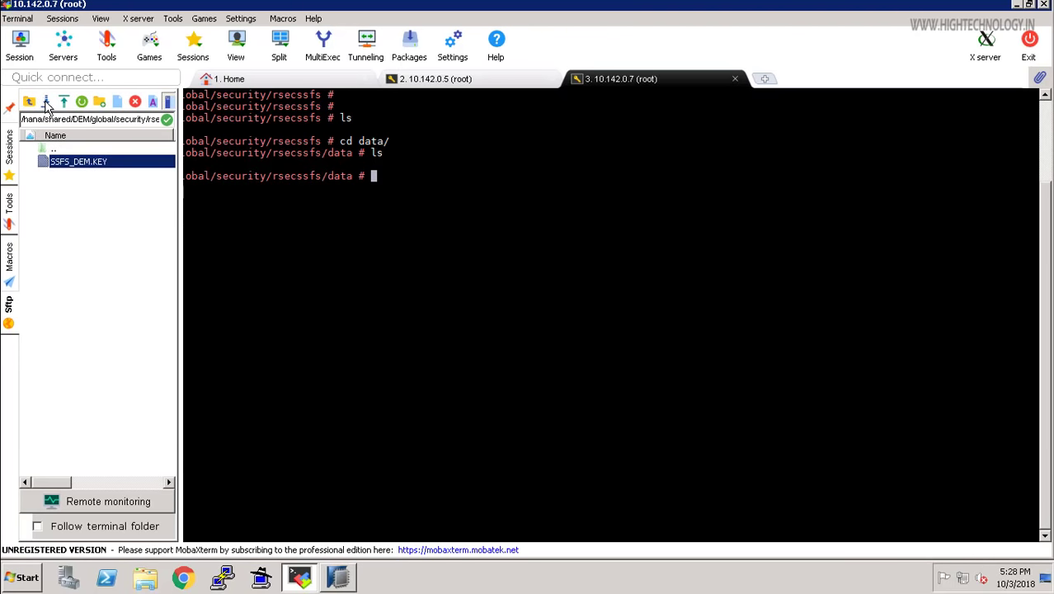
click(46, 102)
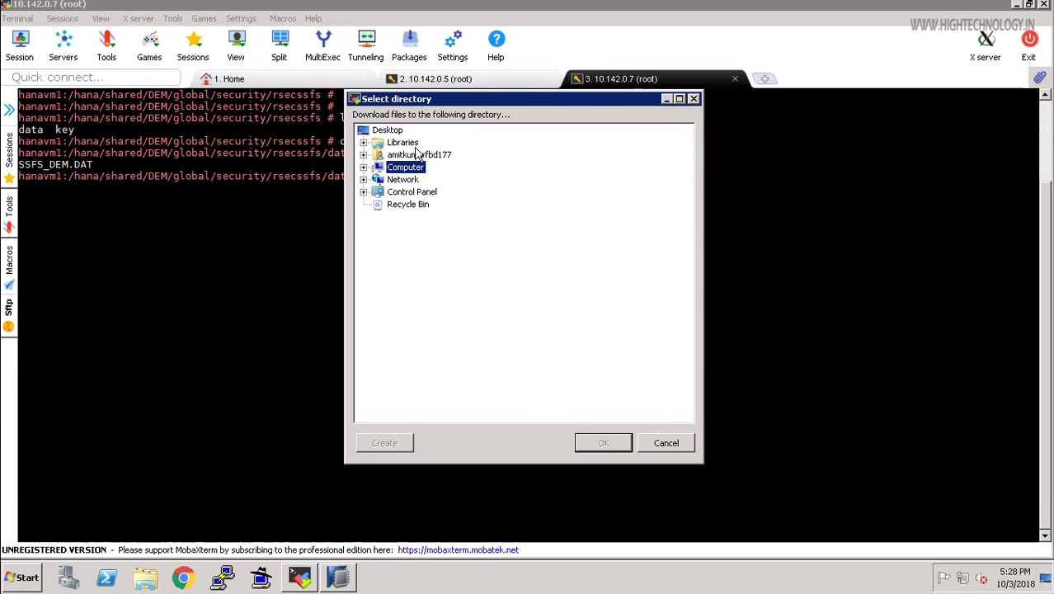
click(397, 135)
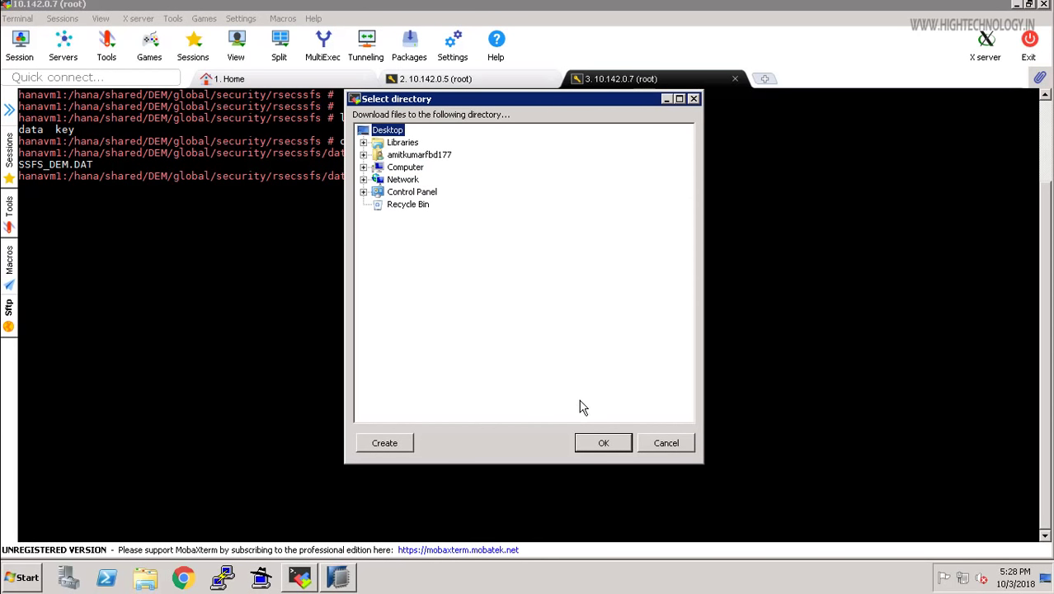
click(601, 442)
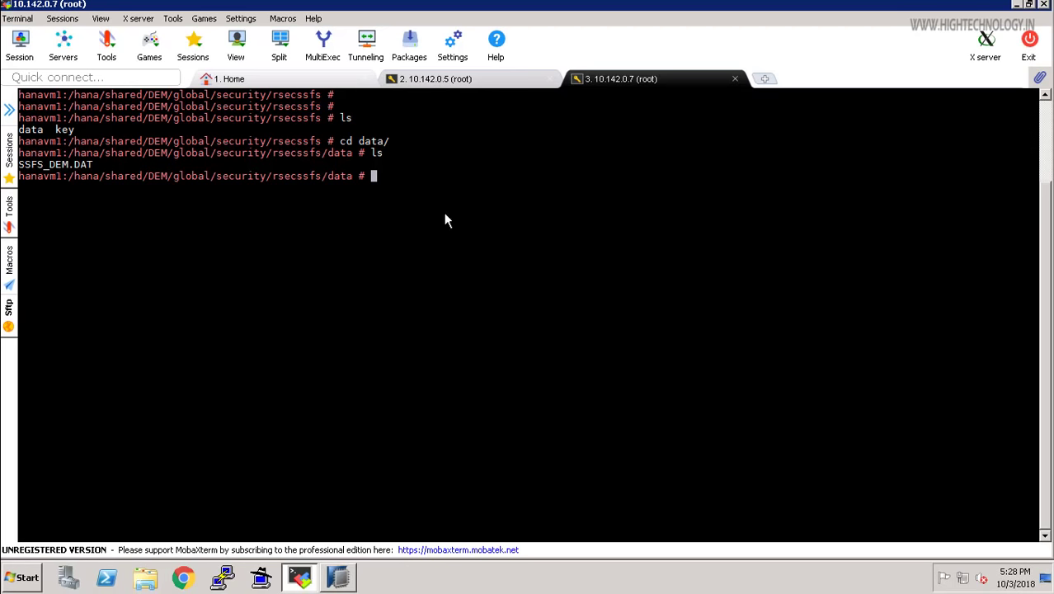
Step: Switch to the hanavm2 session (10.142.0.5) and browse its SFTP files at /hana/, keeping the file browser pinned open
key(ctrl+alt+Left)
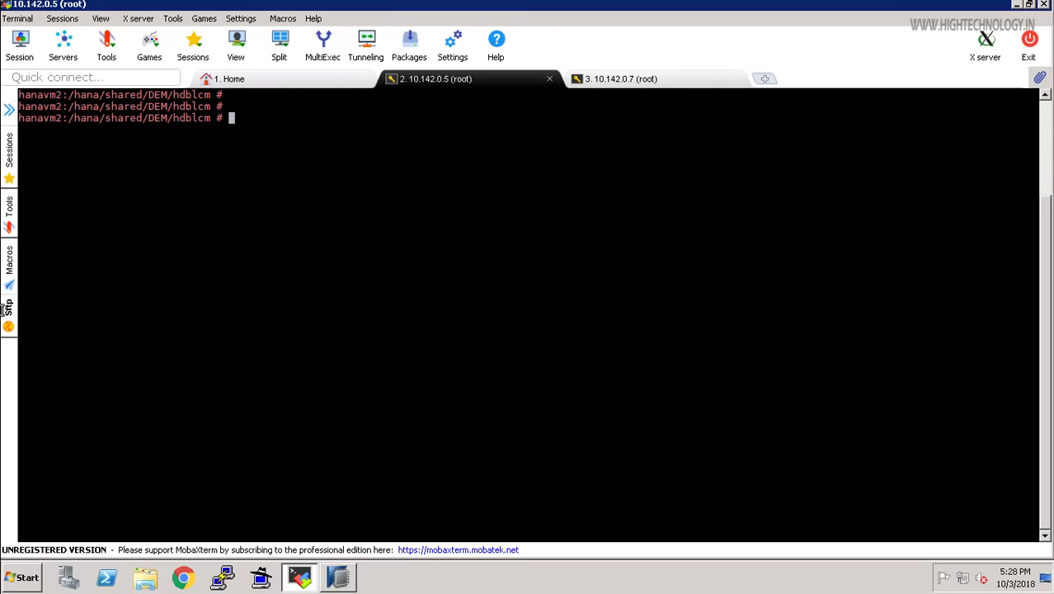
click(6, 307)
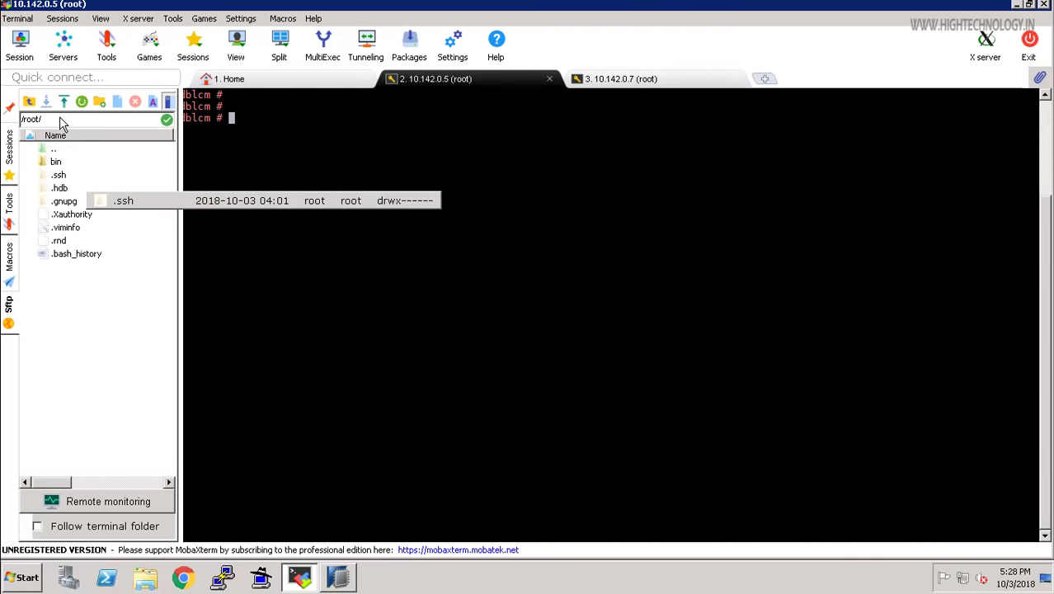
click(60, 122)
text(/hana/)
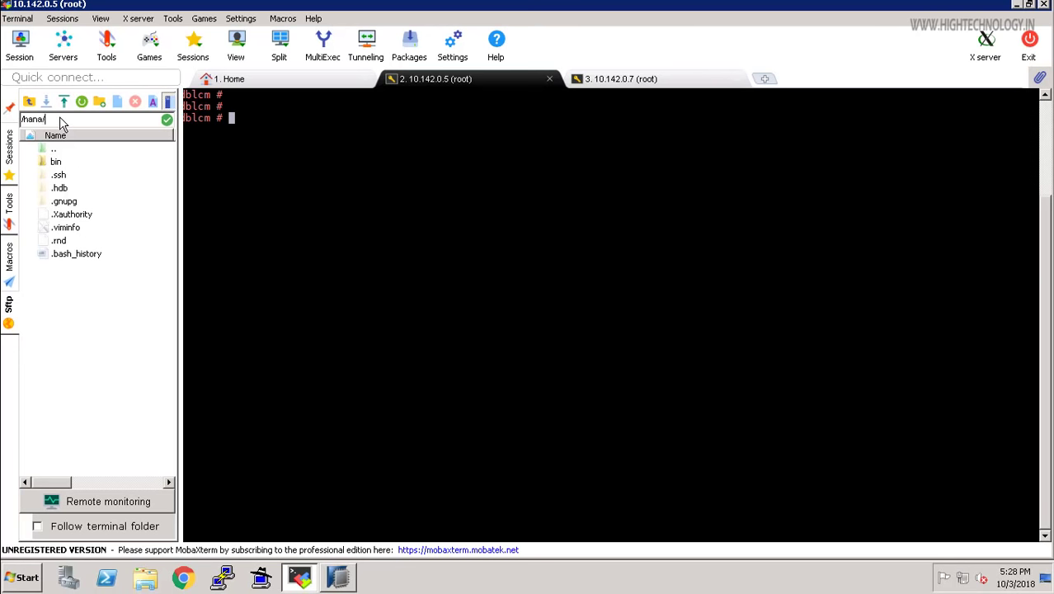
key(Return)
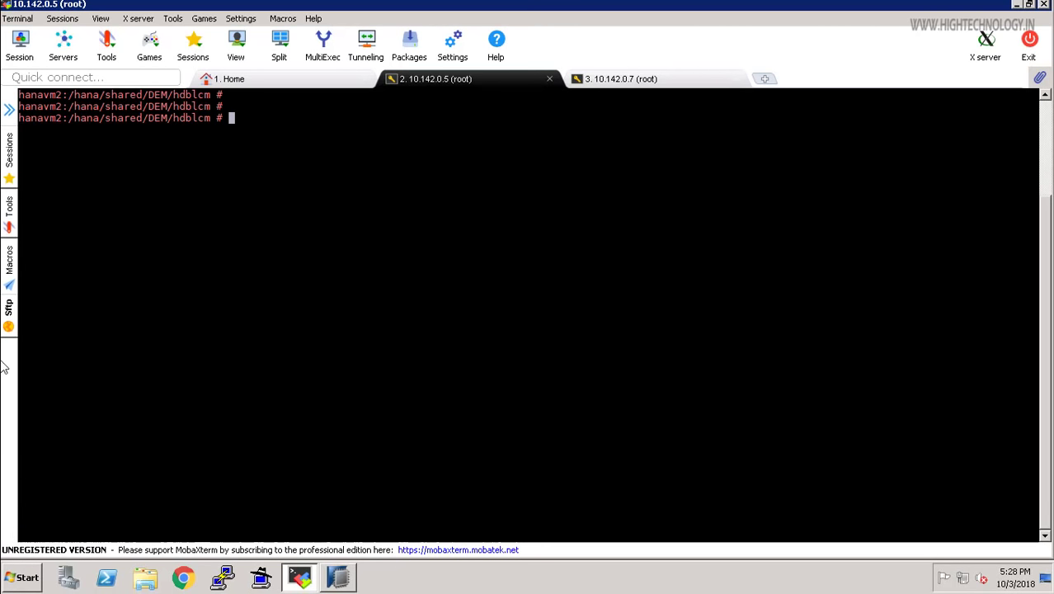
click(9, 307)
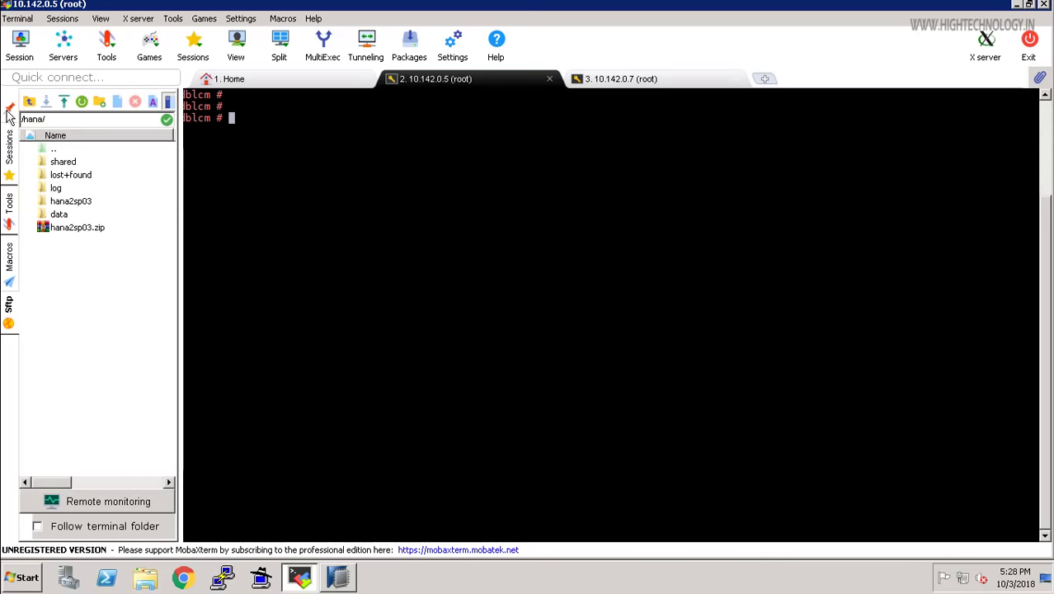
click(9, 111)
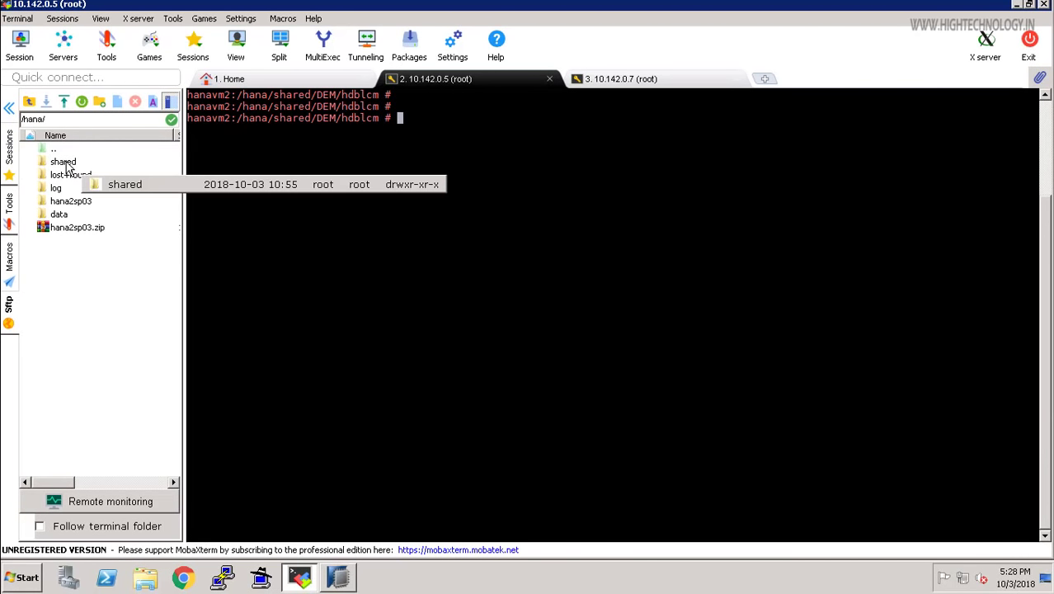
Step: Browse the hanavm2 SFTP files to /hana/shared/DEM/global/security/rsecssfs
double_click(64, 163)
double_click(63, 162)
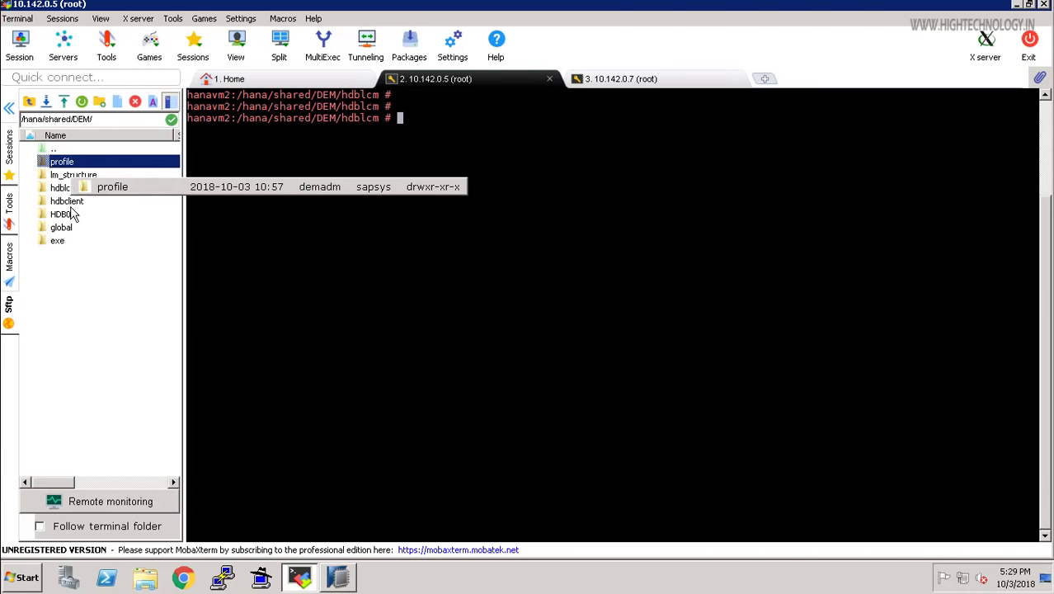
double_click(66, 228)
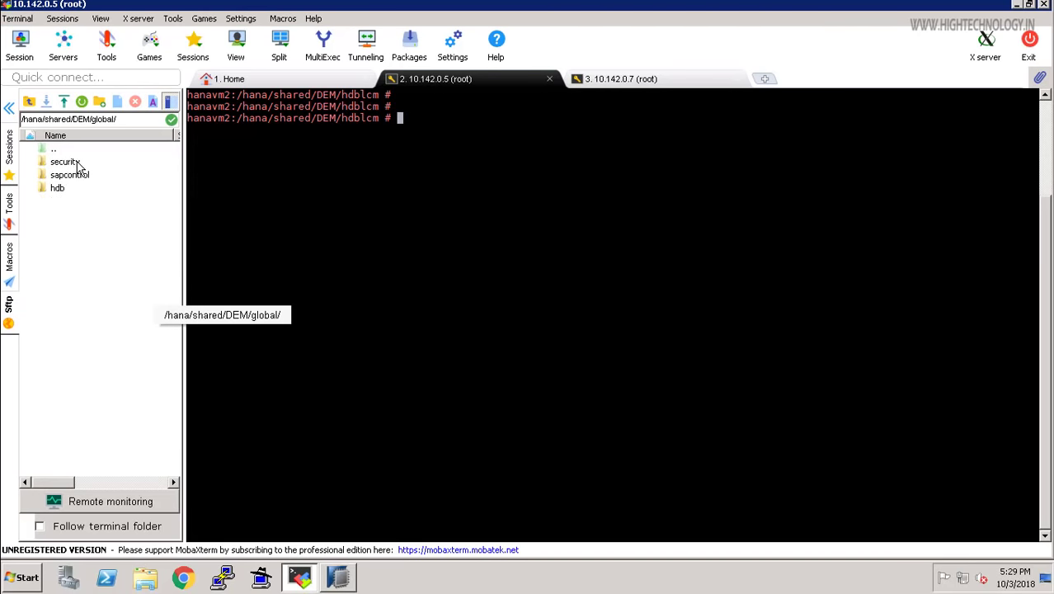
key(Down)
key(Return)
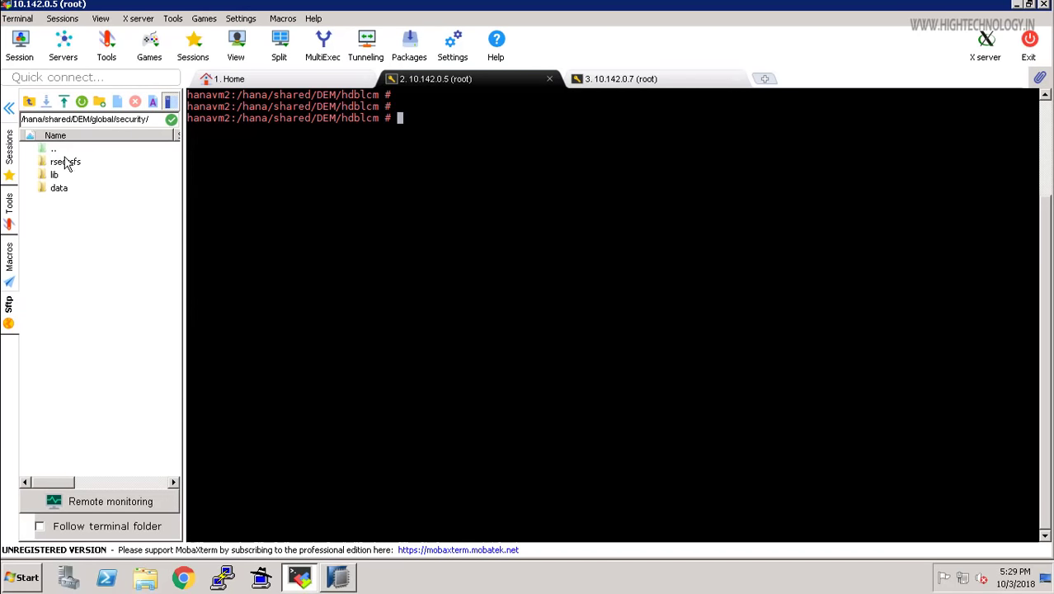
key(Down)
key(Return)
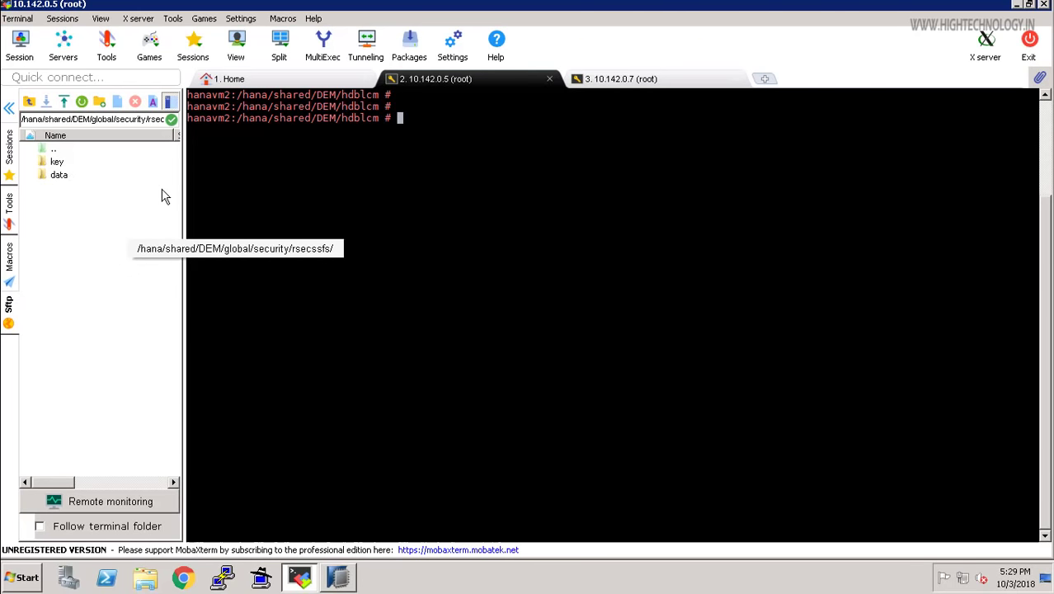
Step: Upload SSFS_DEM.KEY from the Desktop into the rsecssfs/key folder on hanavm2
key(Down)
key(Return)
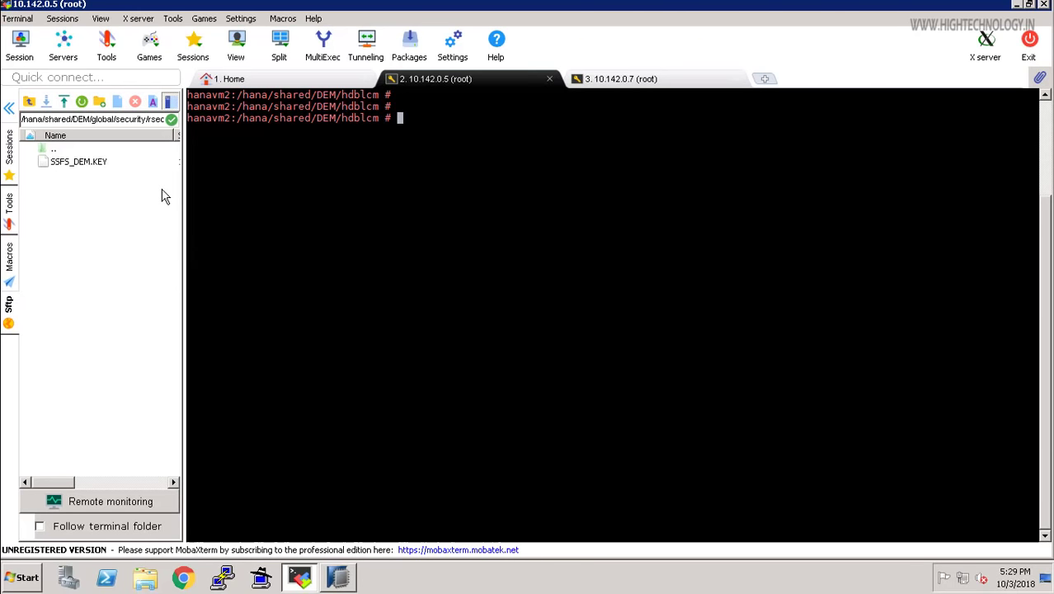
click(64, 101)
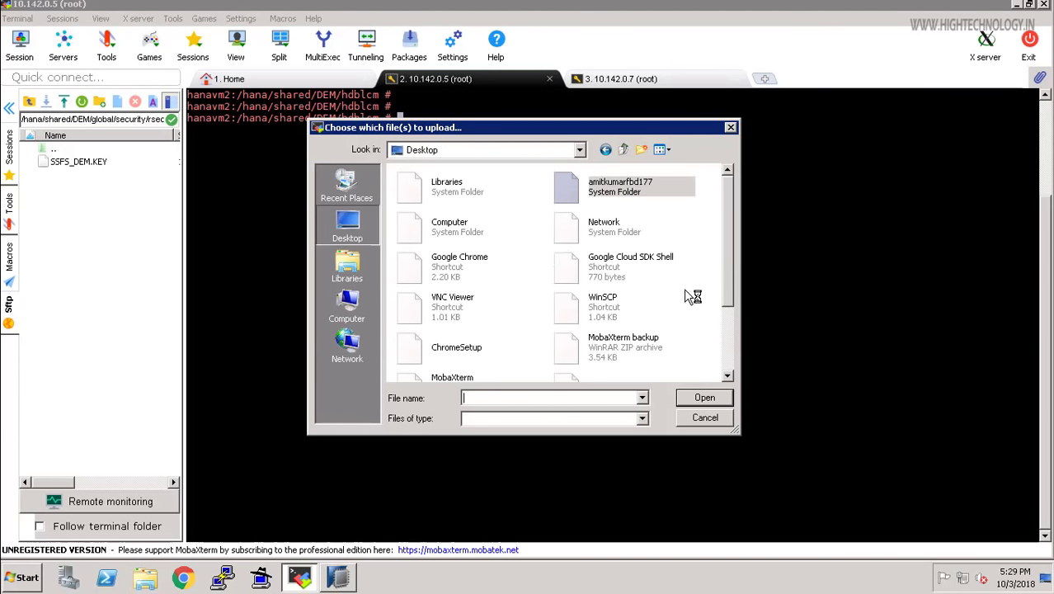
click(728, 377)
click(728, 377)
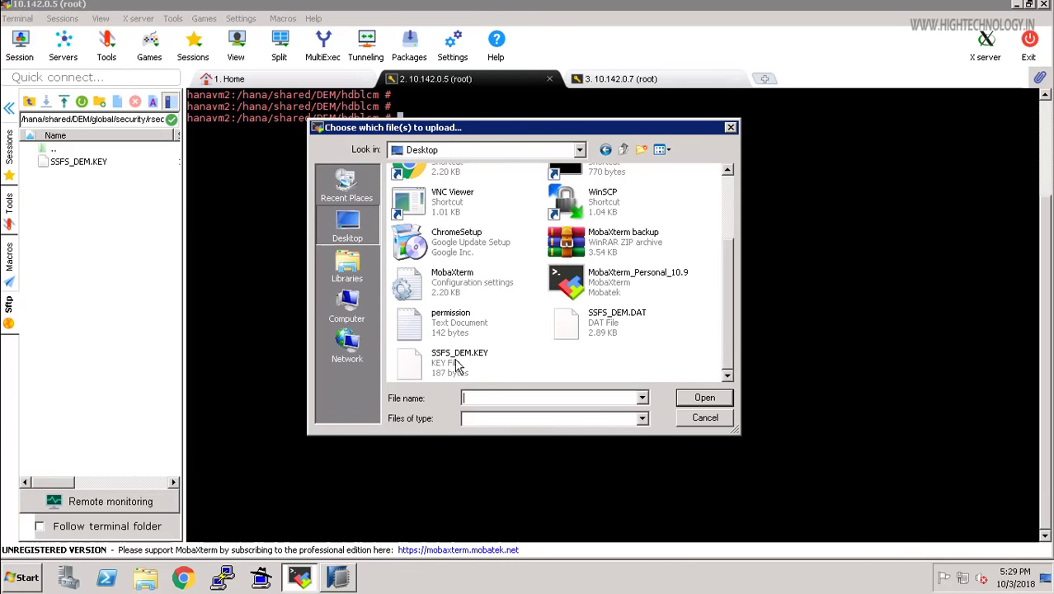
click(454, 362)
click(703, 399)
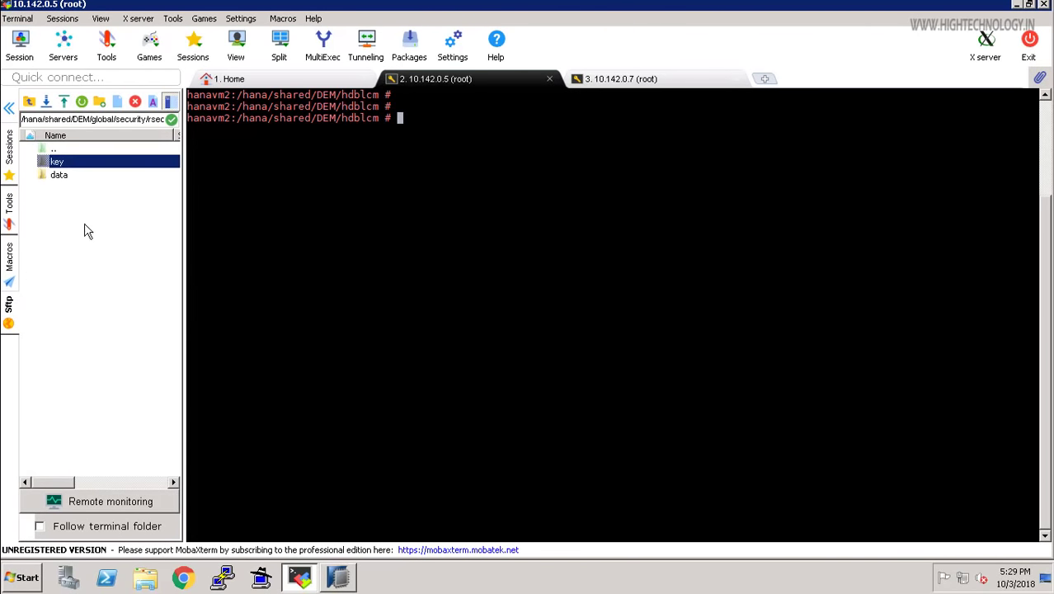
Step: Upload SSFS_DEM.DAT from the Desktop into the rsecssfs/data folder on hanavm2
click(59, 176)
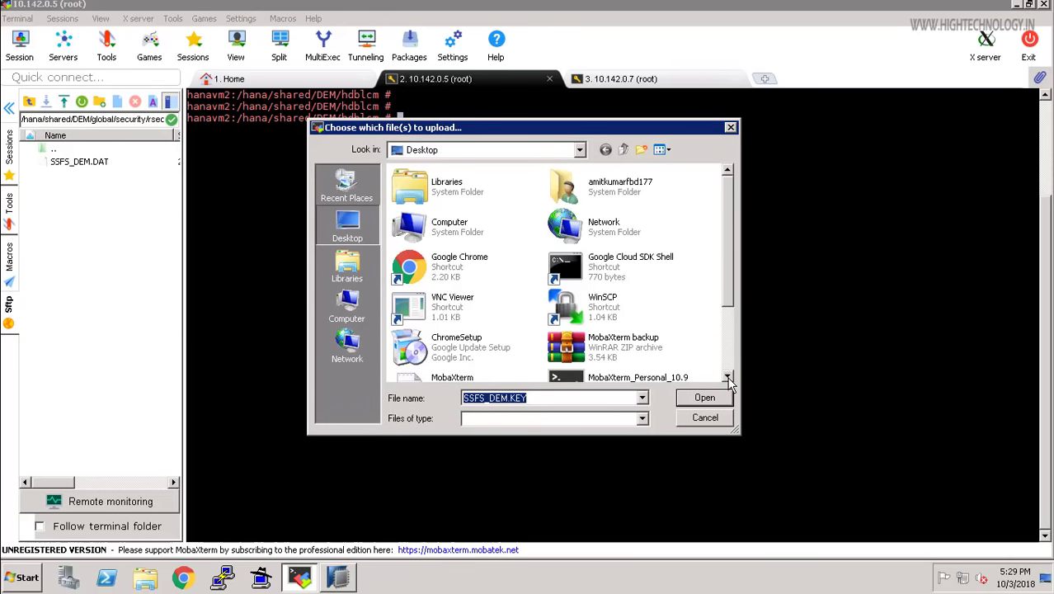
click(727, 377)
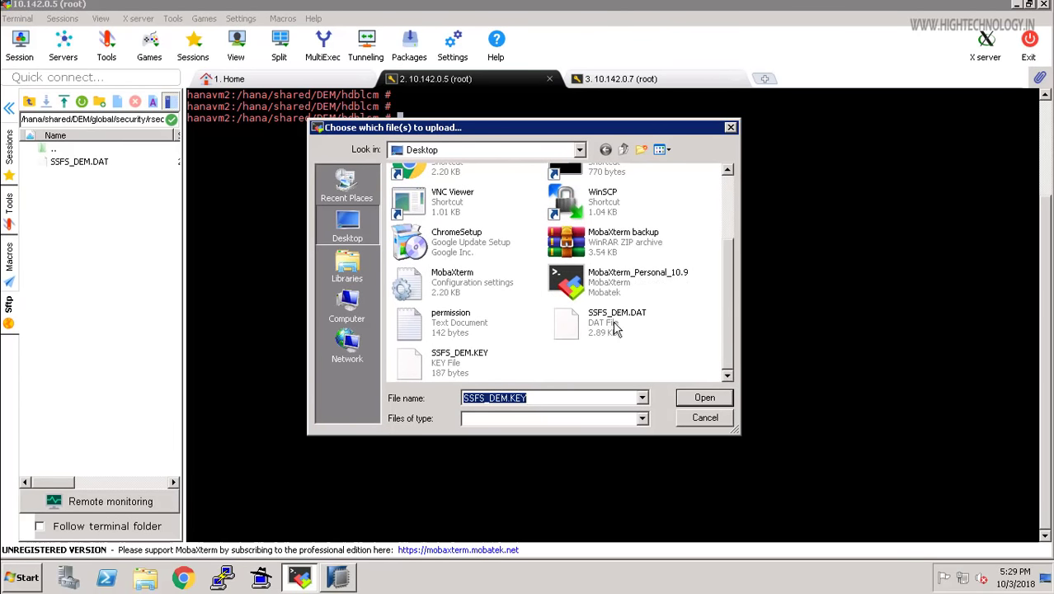
click(614, 328)
click(704, 399)
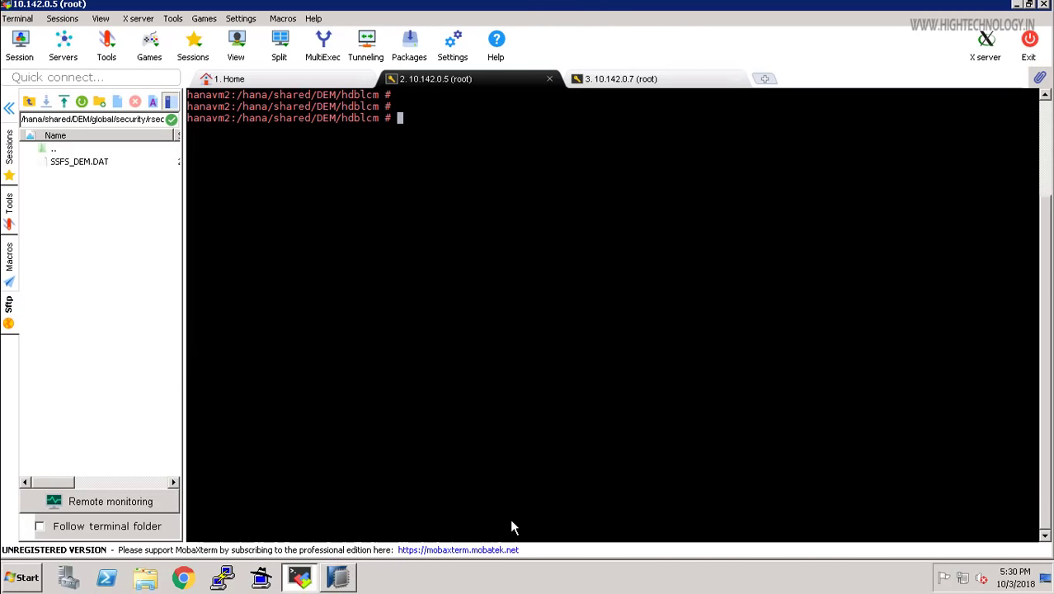
Step: Switch to SAP HANA Studio and start Configure System Replication for the hanavm2 system database
click(338, 577)
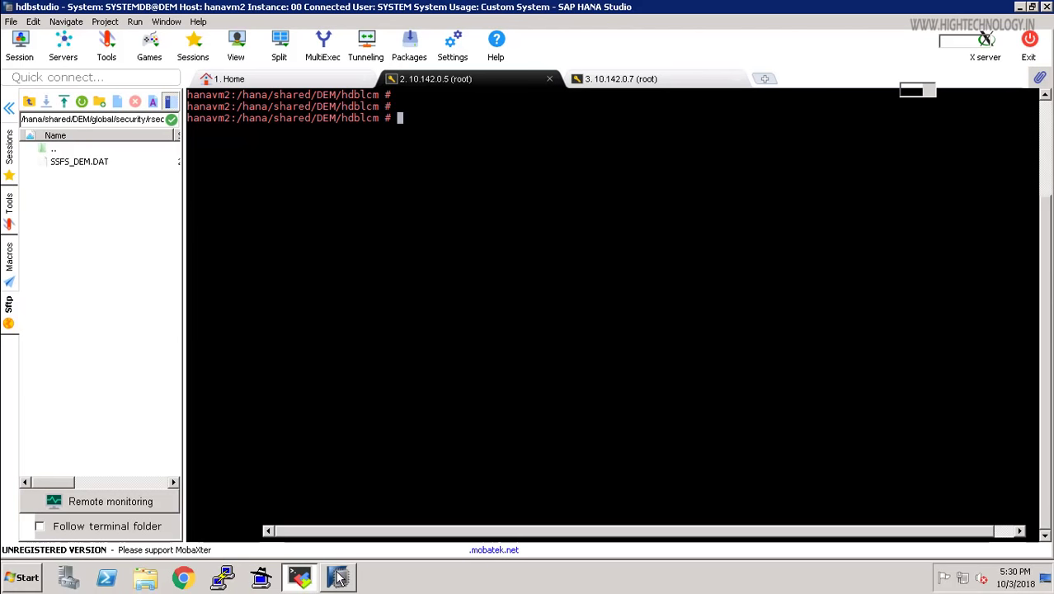
key(alt+Tab)
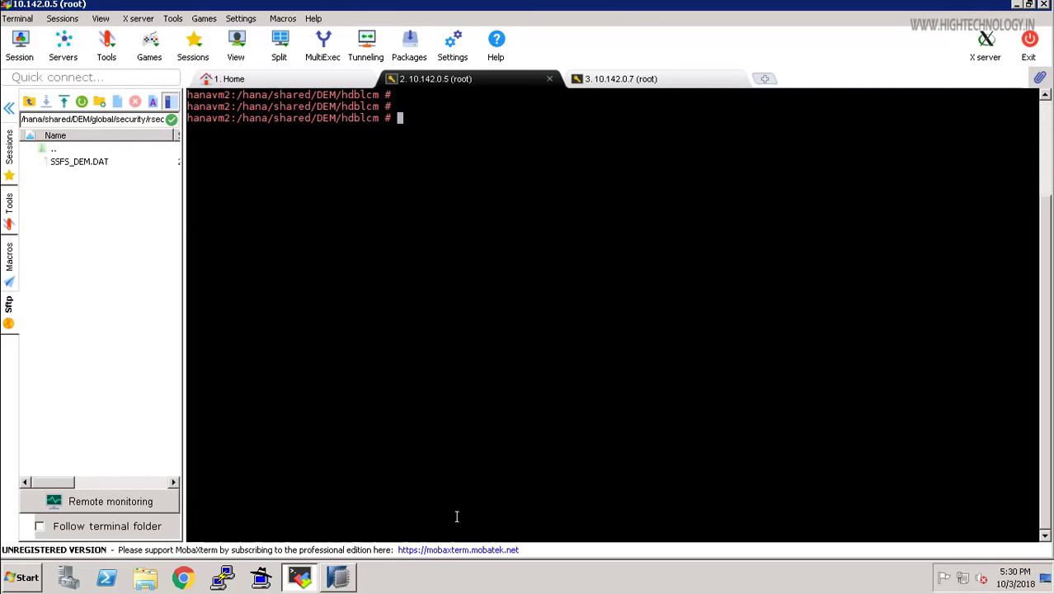
key(alt+Tab)
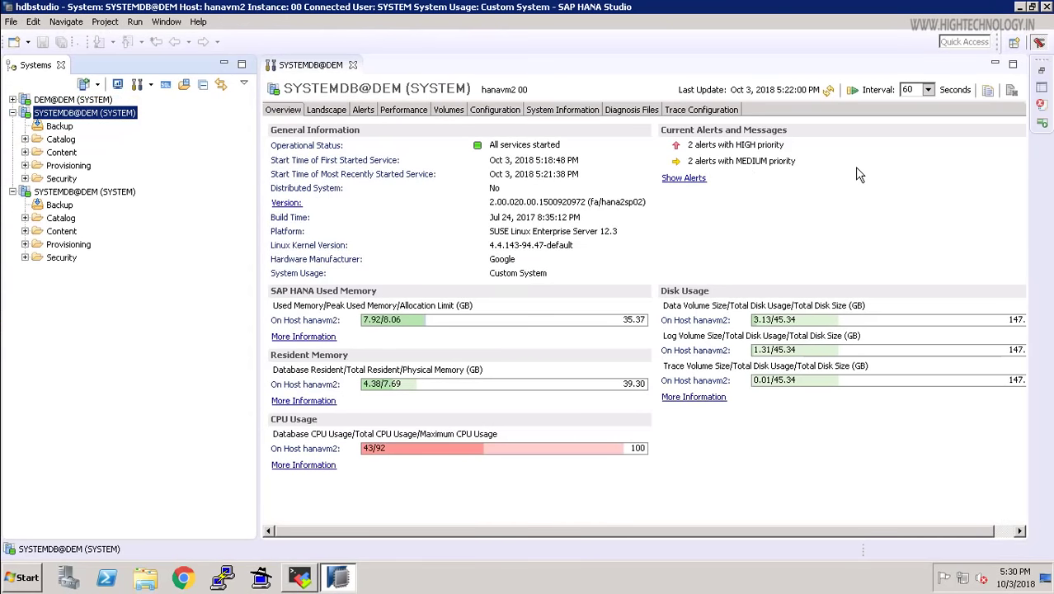
right_click(107, 119)
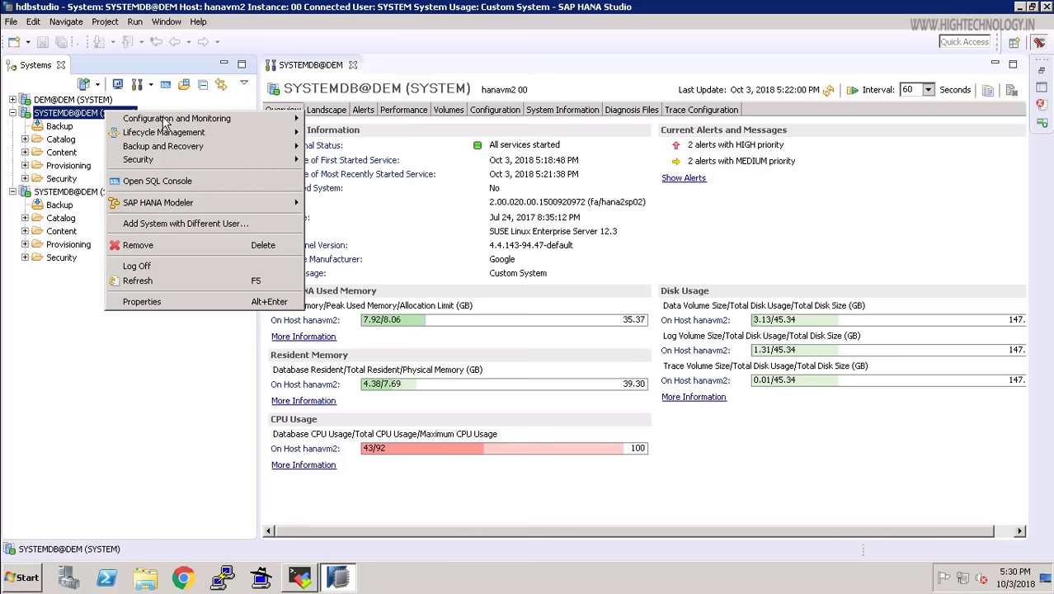
mouse_move(214, 123)
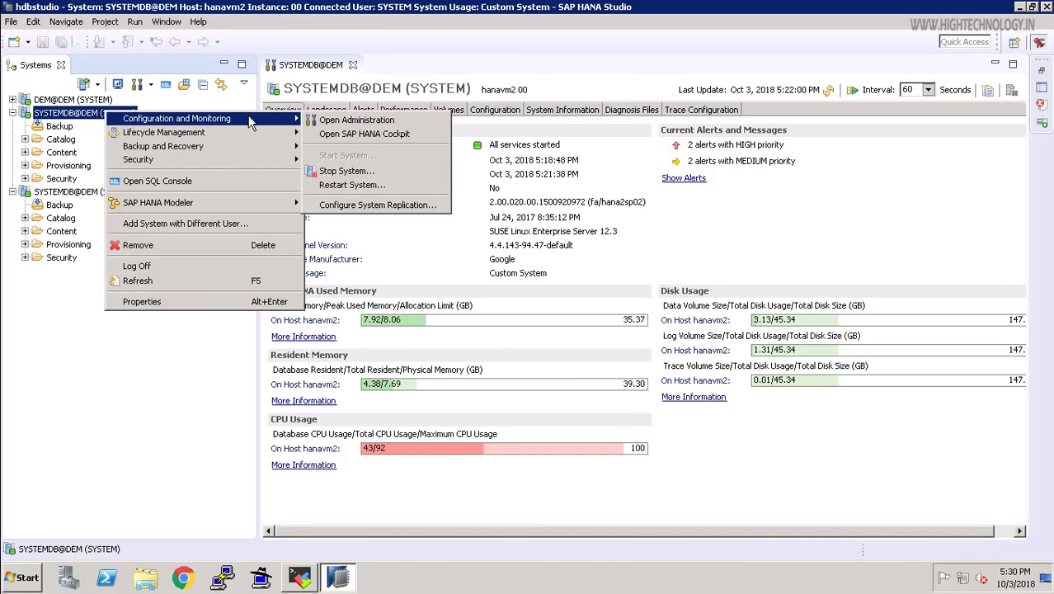
click(366, 210)
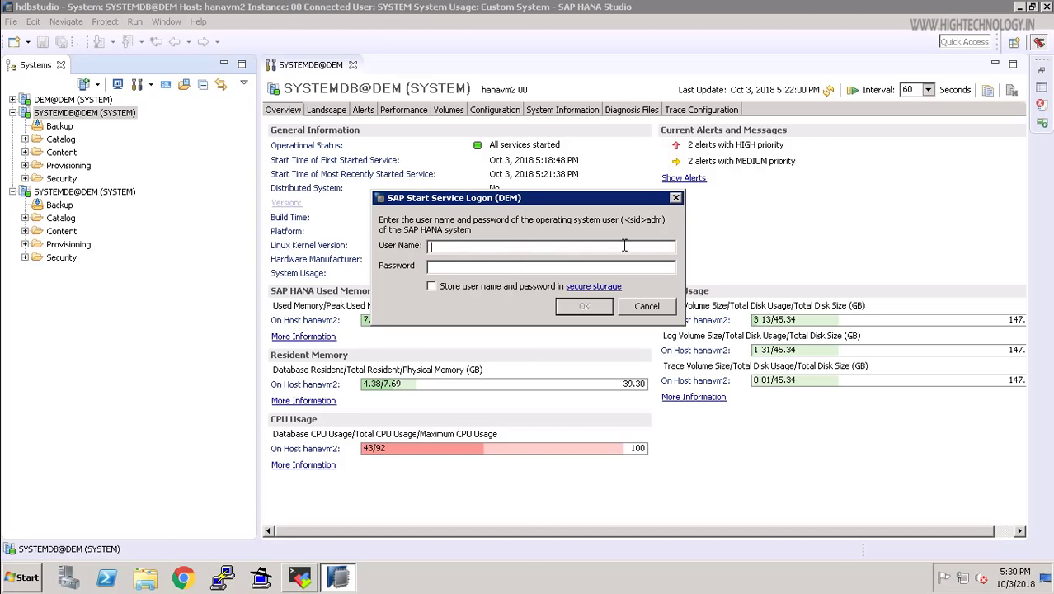
Step: Try to log on to the SAP start service as demadm with the operating system user's password
text(demadm)
key(Tab)
text(*************)
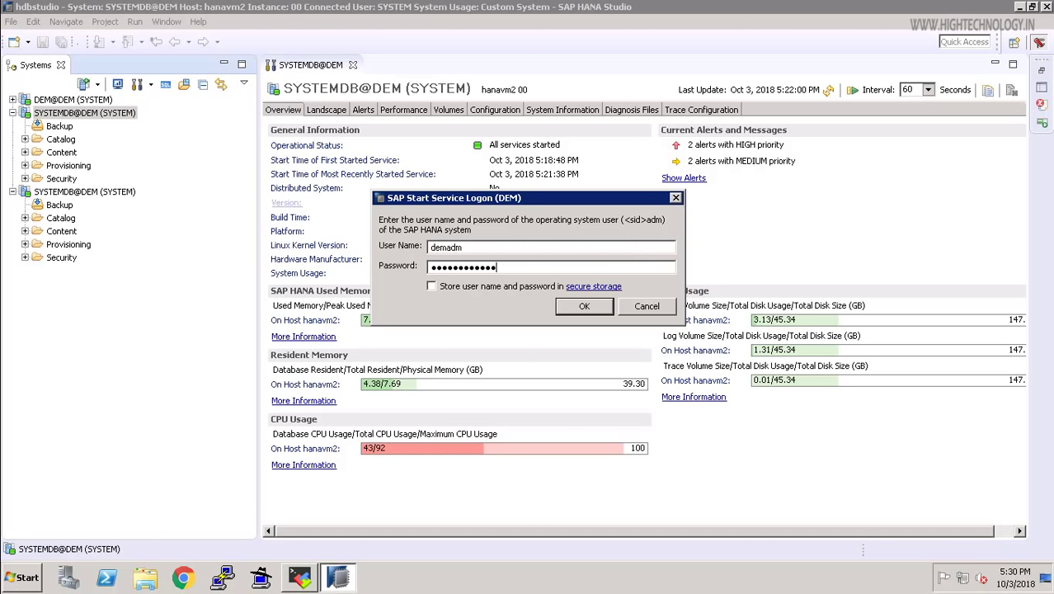
key(Return)
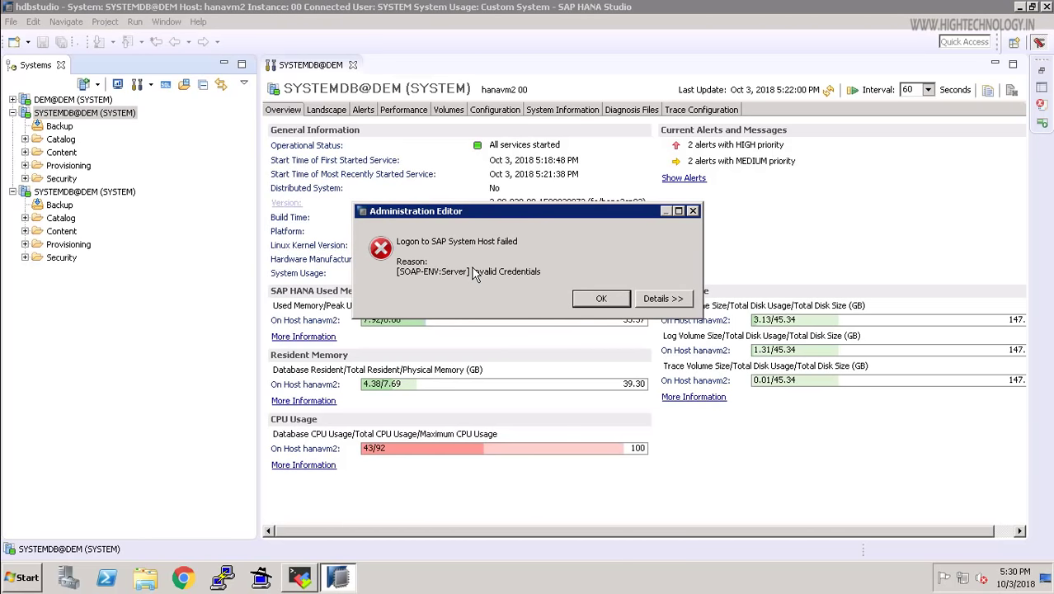
click(591, 299)
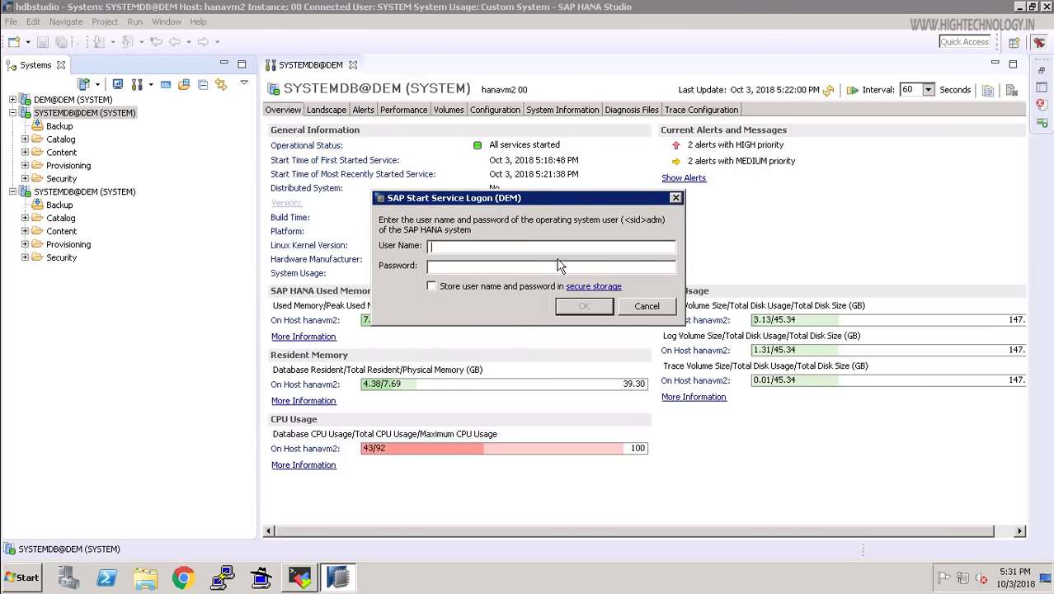
Step: Log on to the SAP start service for DEM as demadm, re-entering the account password
text(demadm)
key(Tab)
text(••••••••••••)
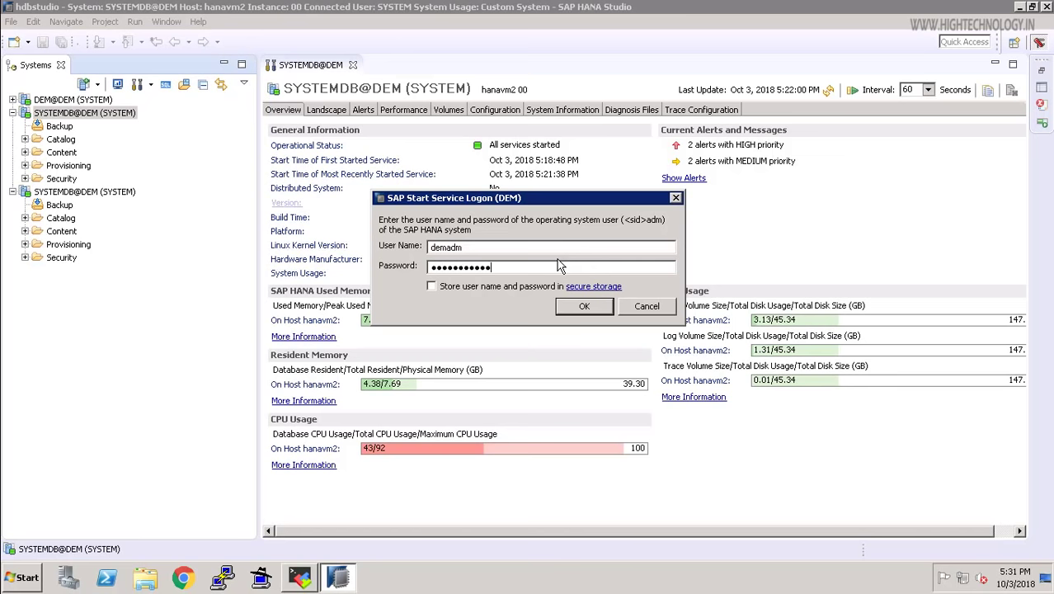
click(583, 306)
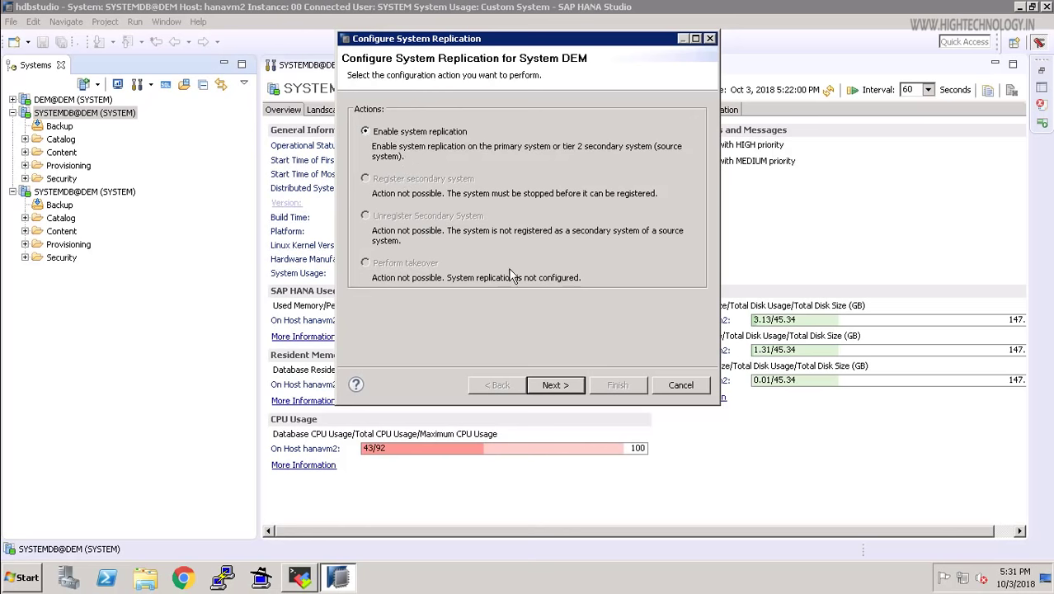
Step: Enable system replication on the primary system hanavm1 with the logical name site1
click(552, 385)
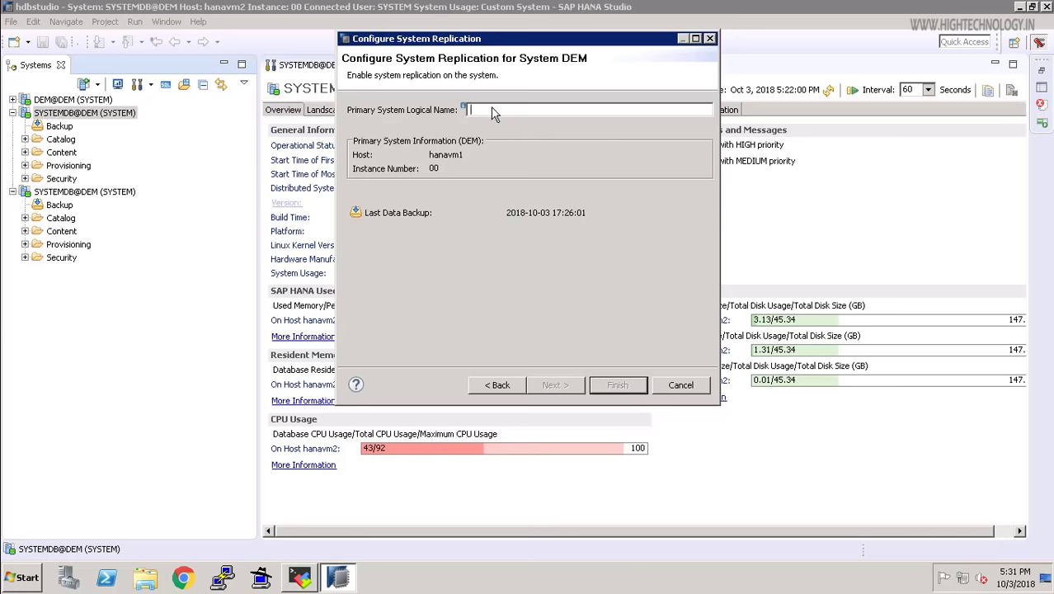
text(site1)
click(554, 385)
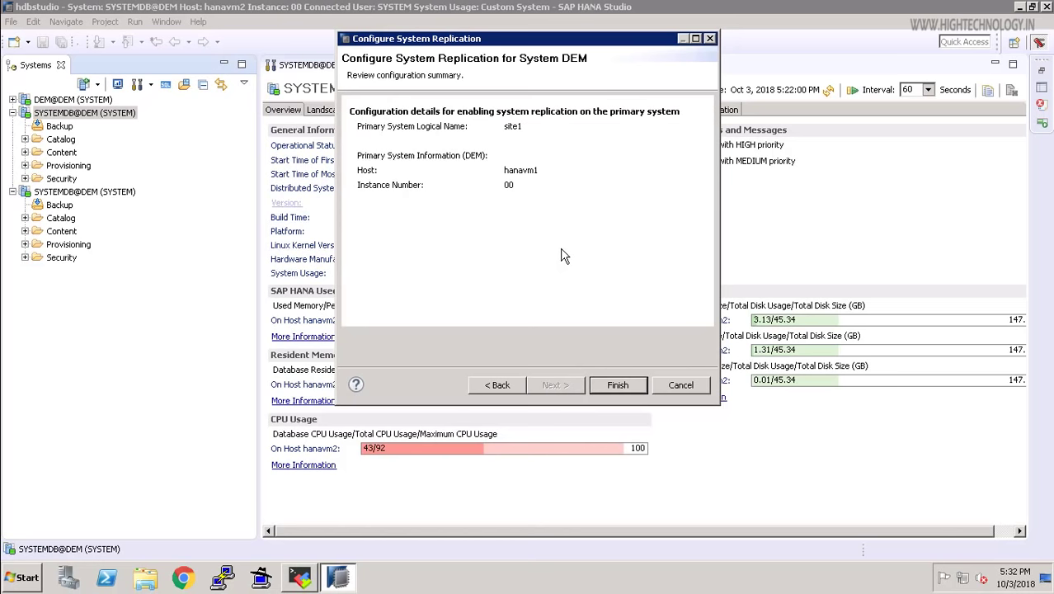
click(617, 385)
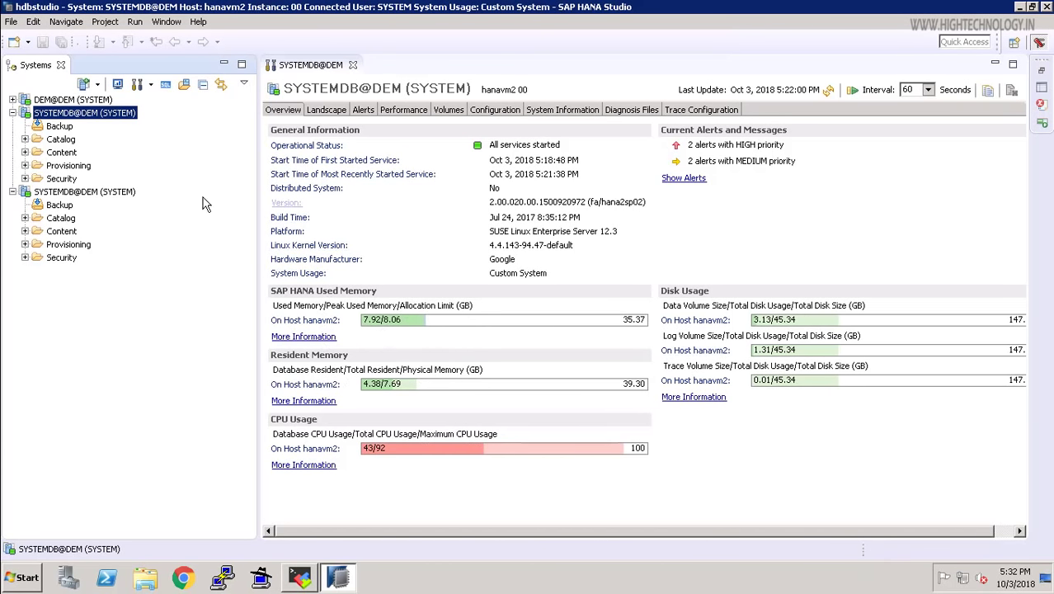
Step: Stop the hanavm2 system DEM with the Hard shutdown type
click(120, 196)
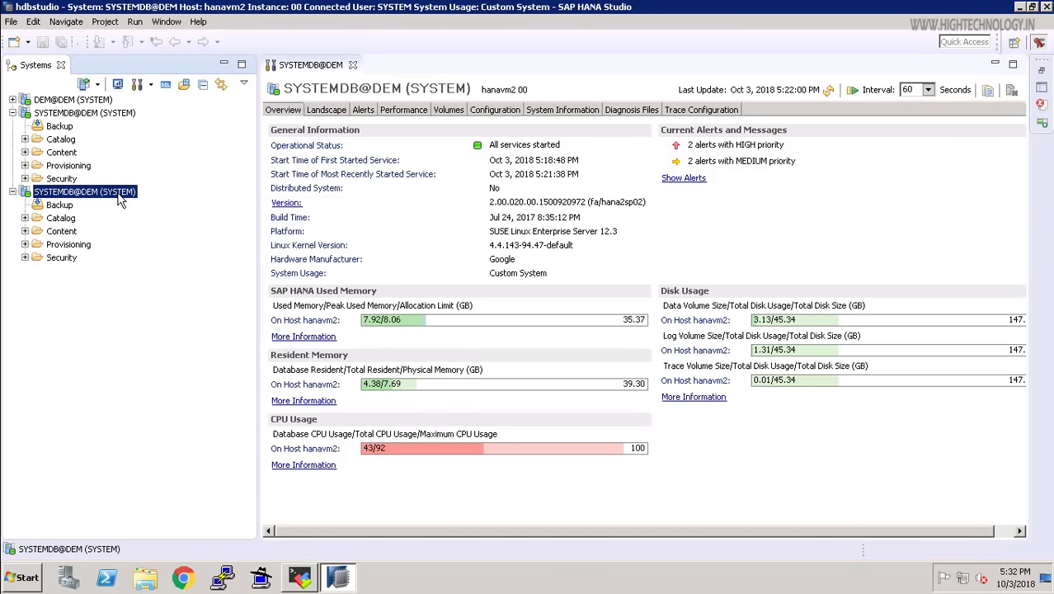
right_click(119, 199)
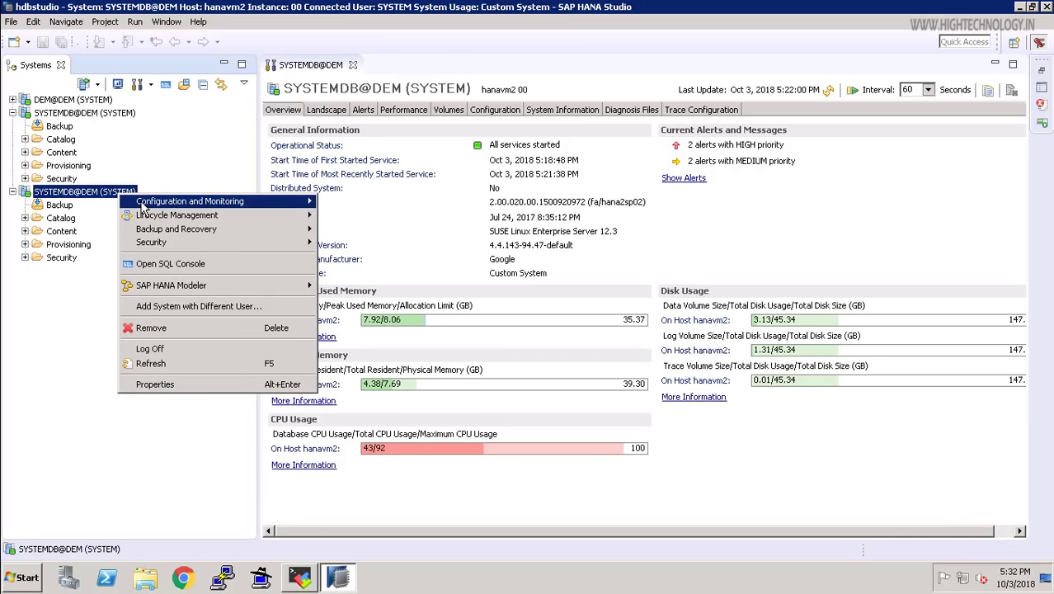
mouse_move(142, 206)
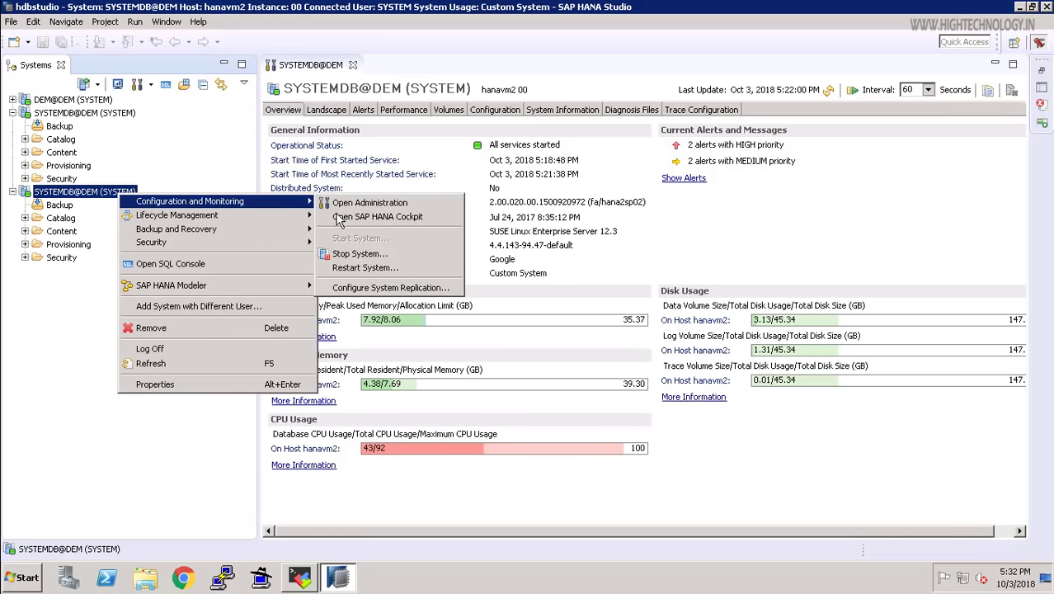
click(338, 261)
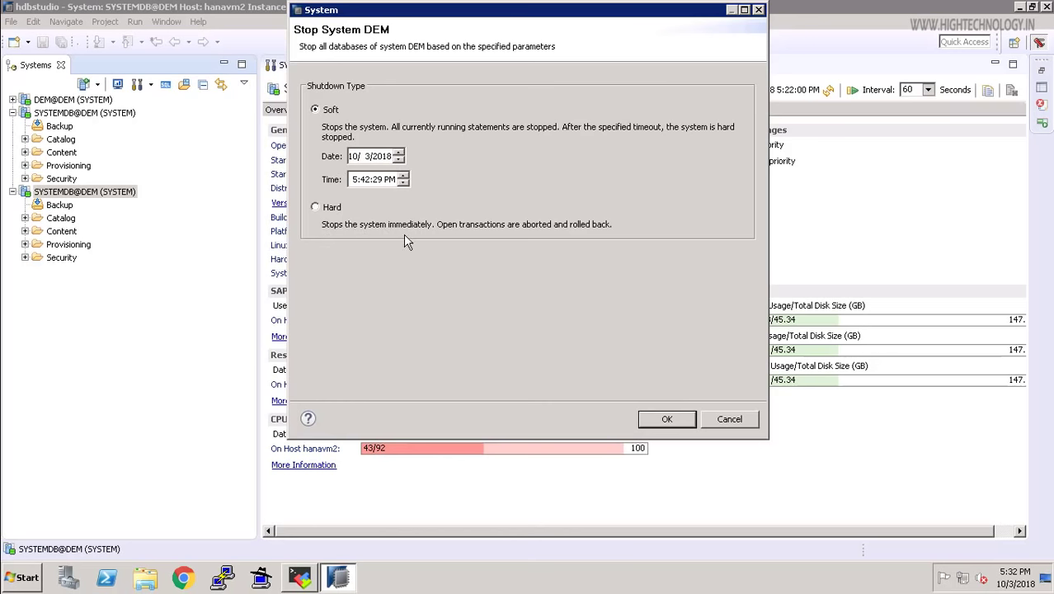
click(315, 207)
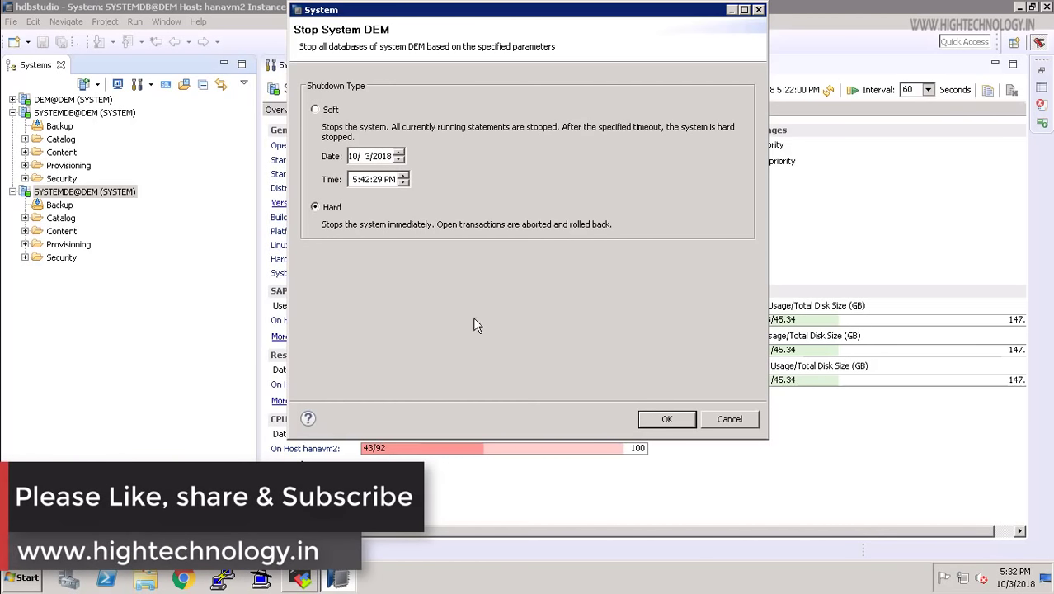
click(666, 419)
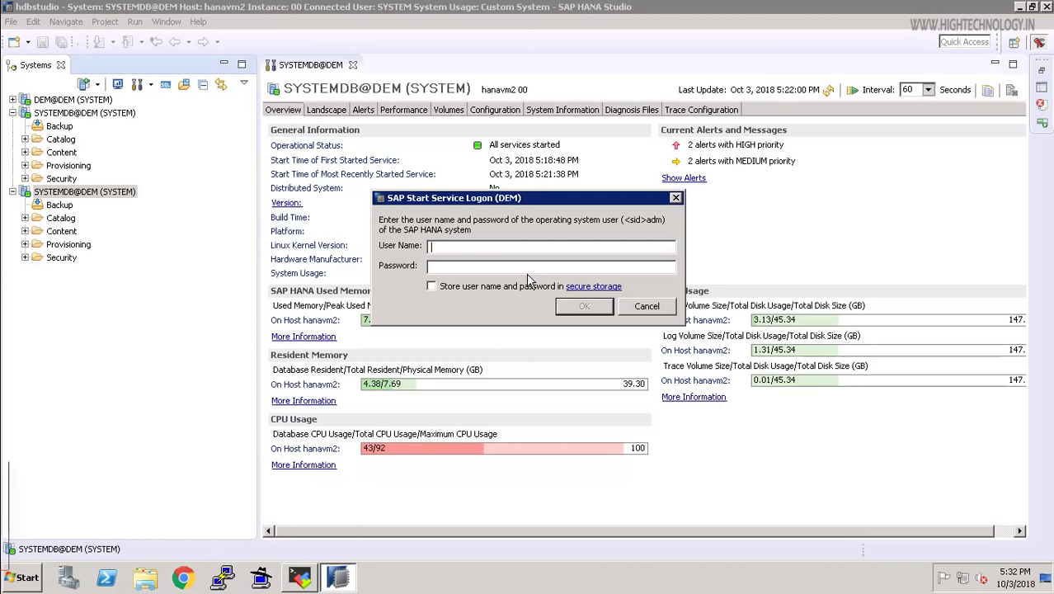
Step: Log on to the SAP start service for DEM as demadm with the operating system user's password
text(dema)
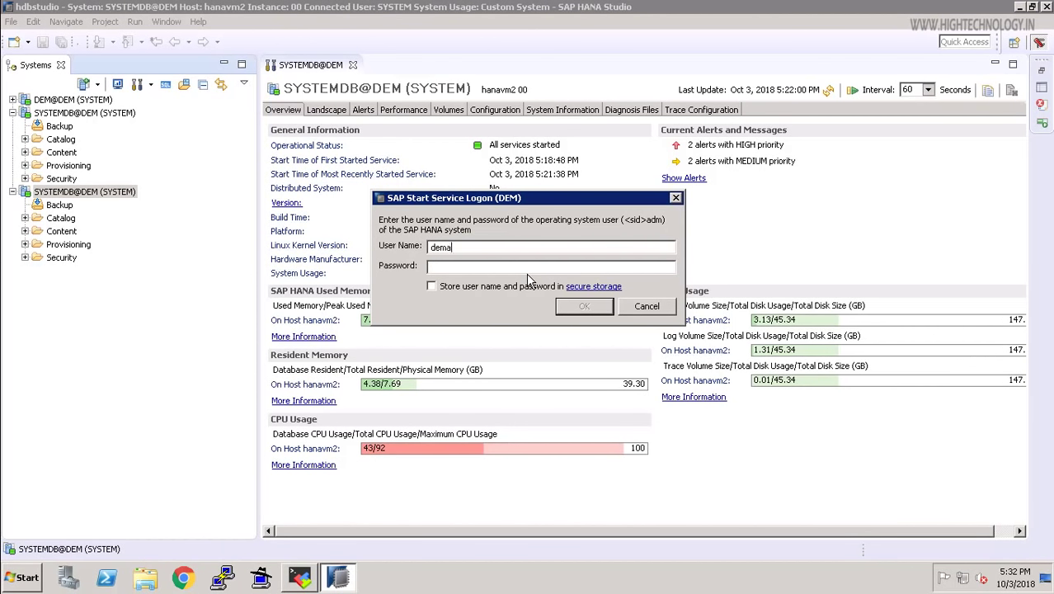
text(dm)
key(Tab)
text(************)
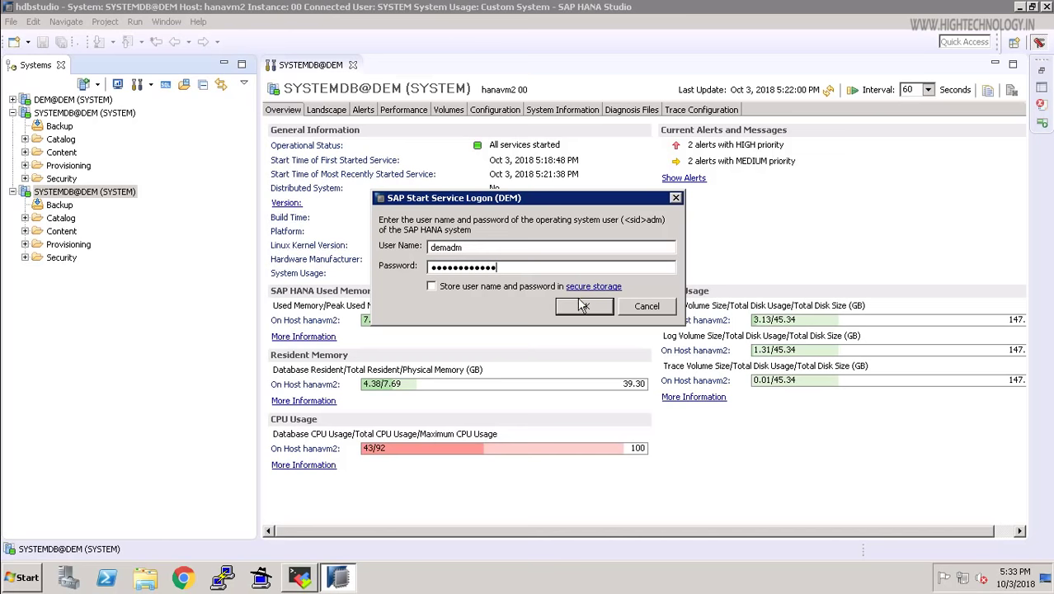
key(Return)
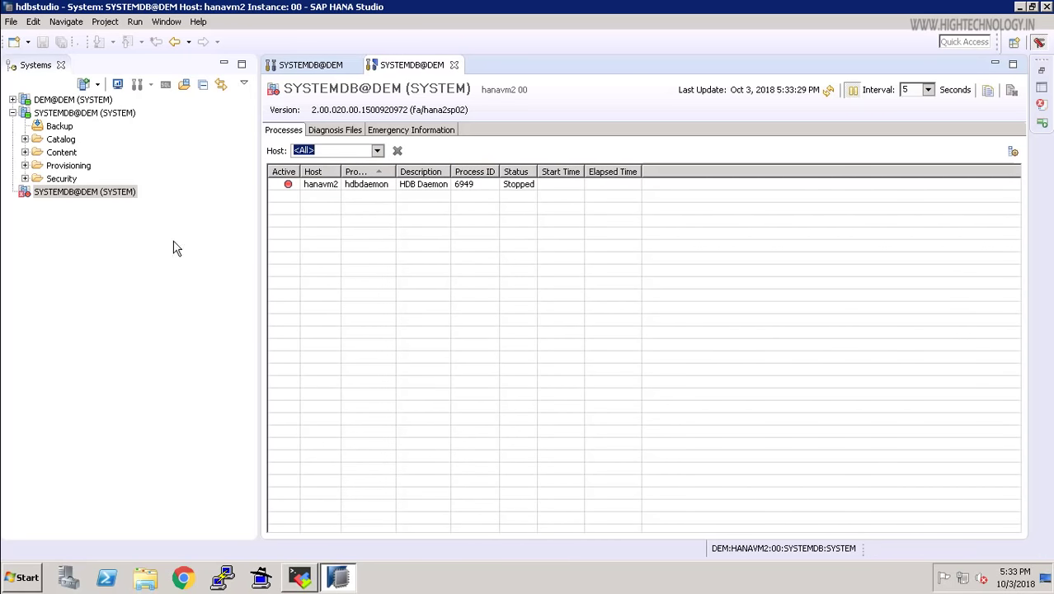
Step: Start Configure System Replication for the stopped hanavm2 system and proceed with the Register secondary system action
click(70, 191)
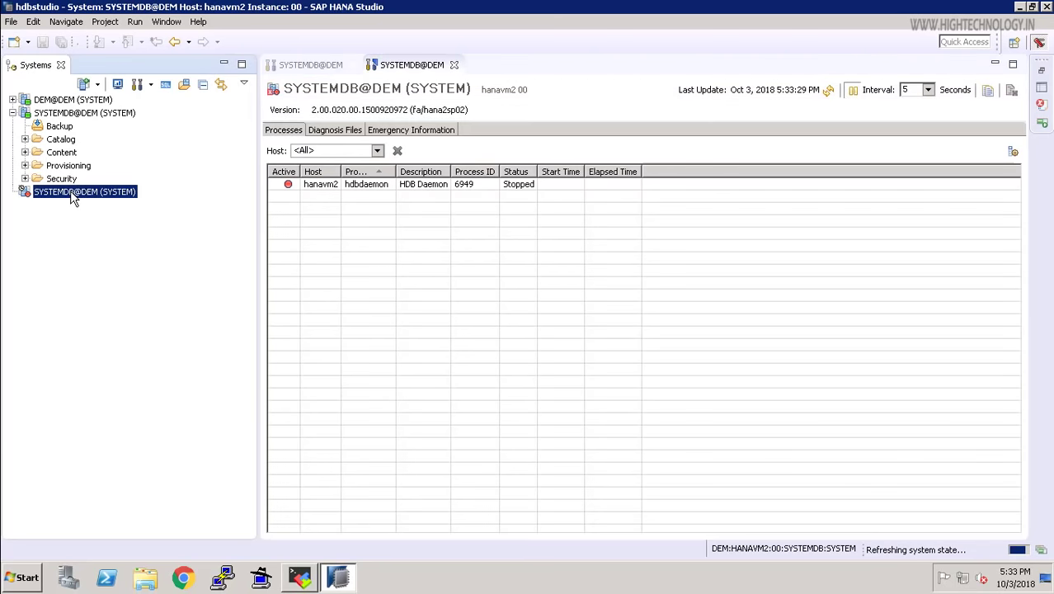
right_click(85, 190)
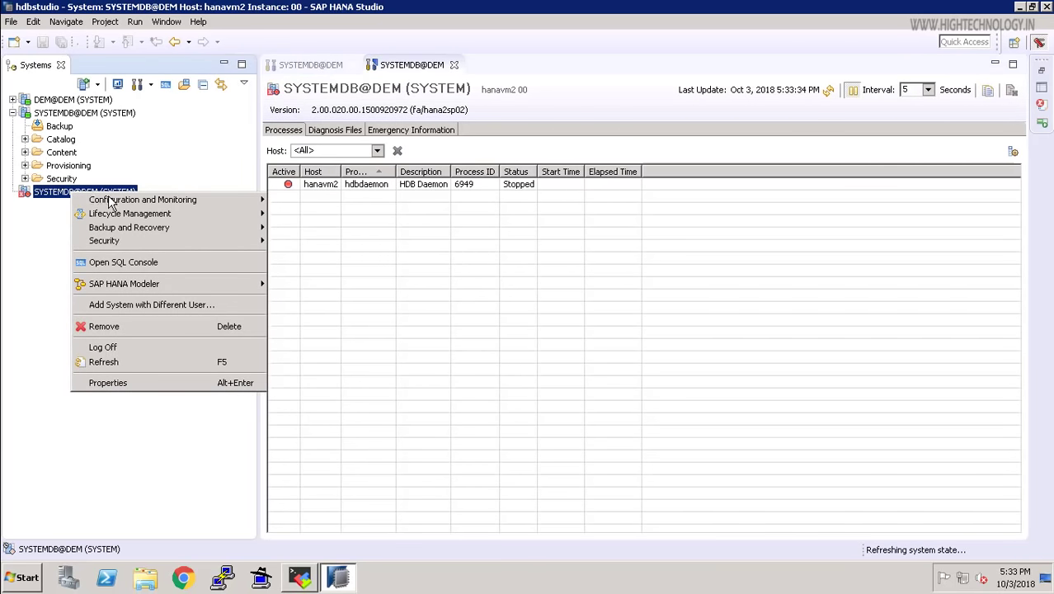
mouse_move(206, 200)
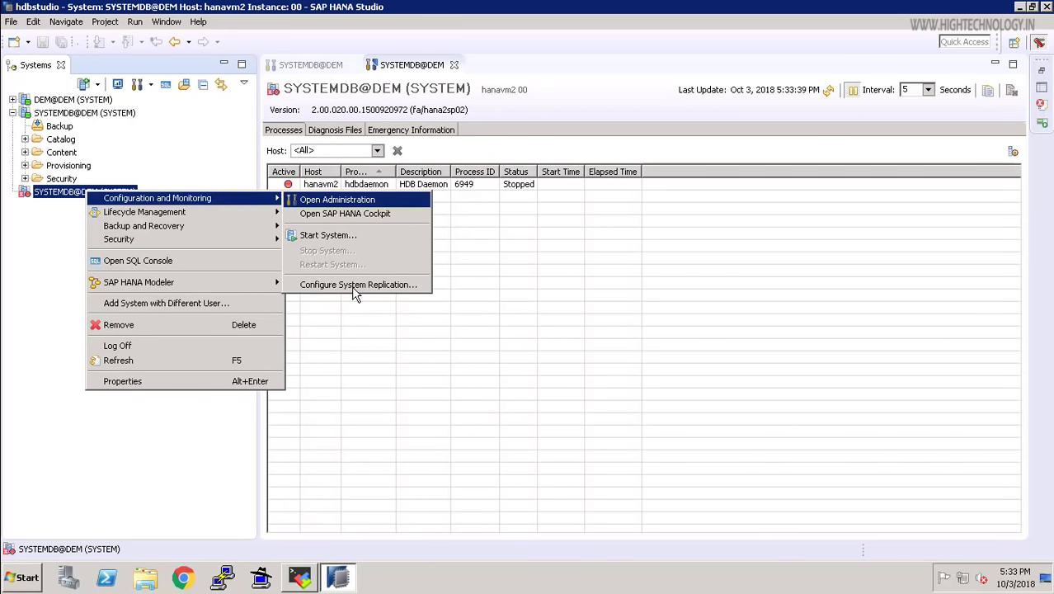
click(500, 358)
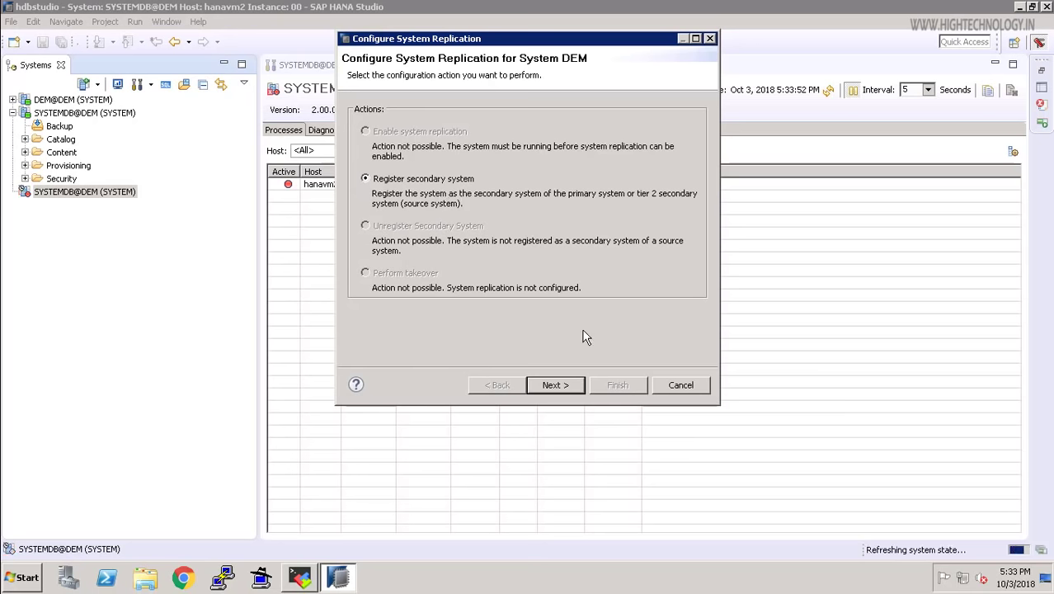
click(560, 385)
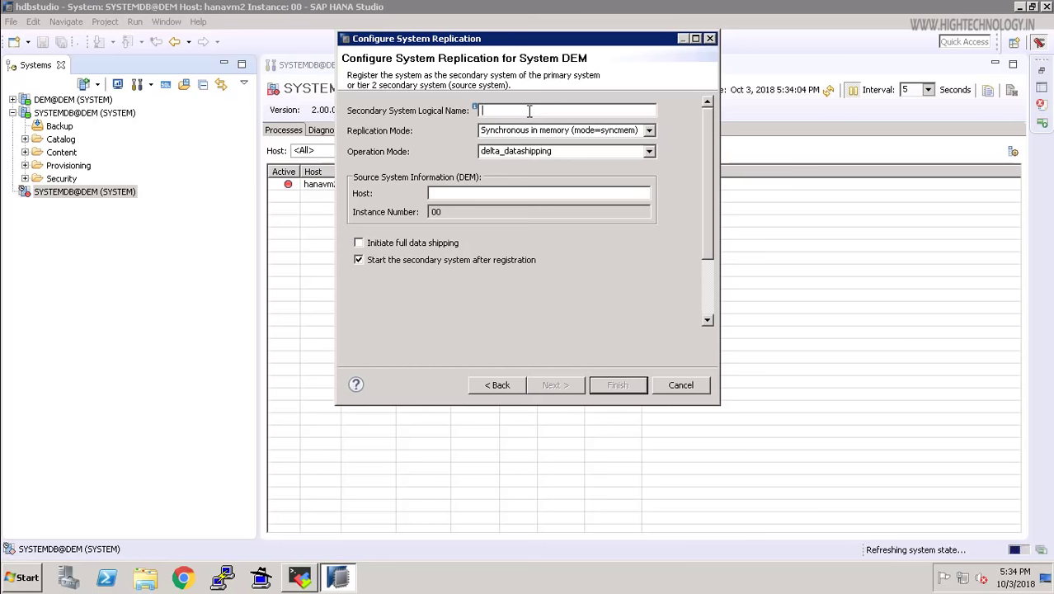
Step: Name the secondary system site2 and set the replication mode to Asynchronous (mode=async) and the operation mode to logreplay
text(e2)
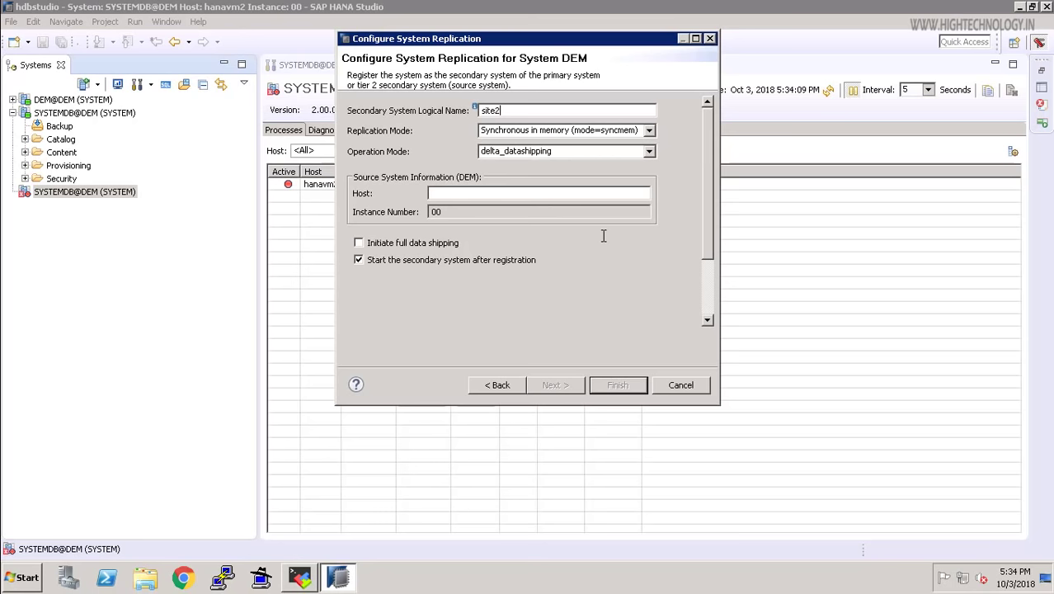
click(650, 130)
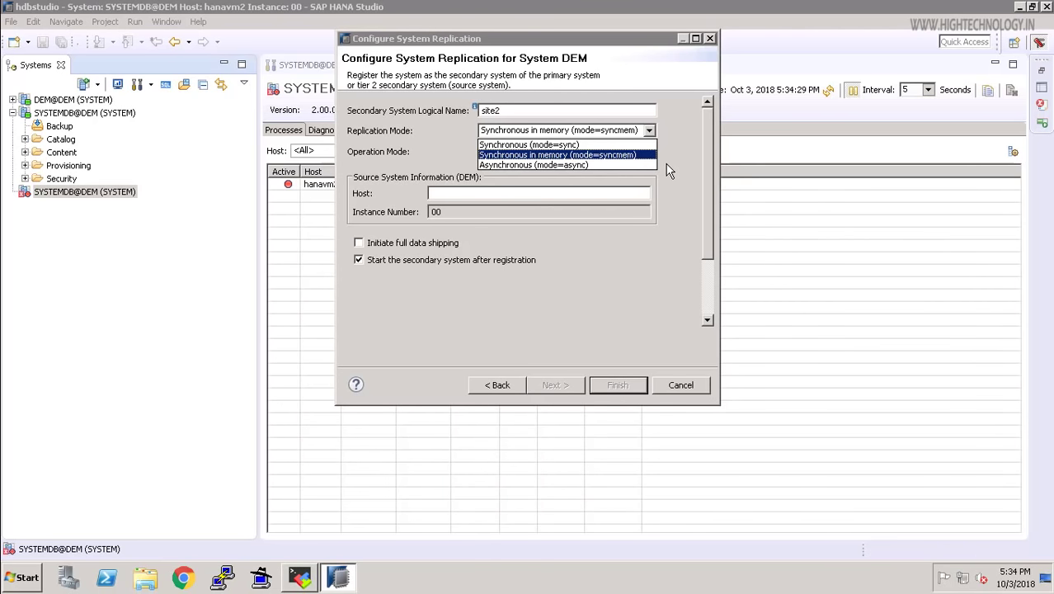
click(559, 165)
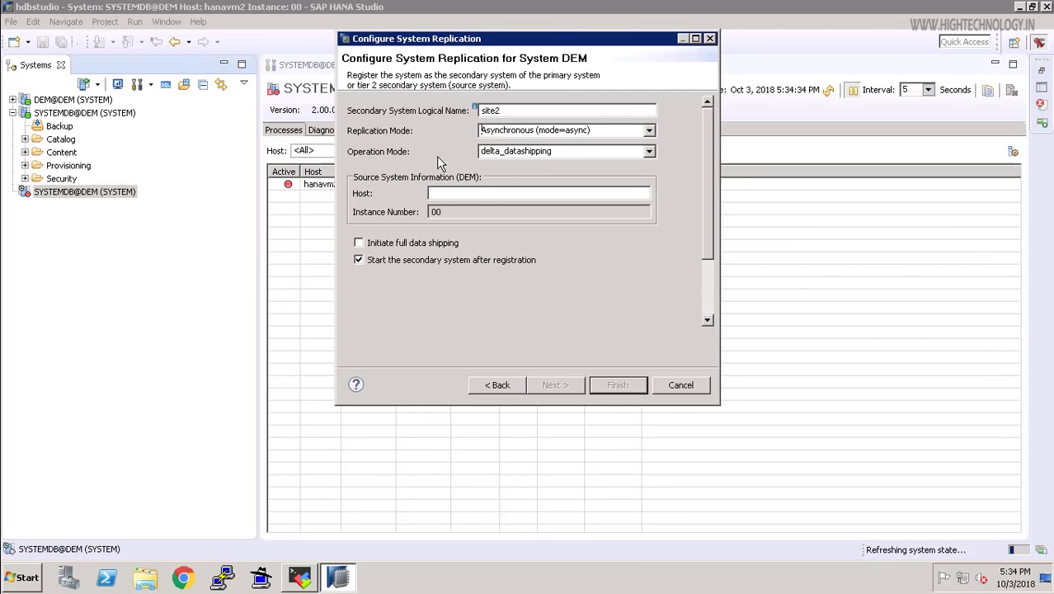
click(612, 157)
click(511, 165)
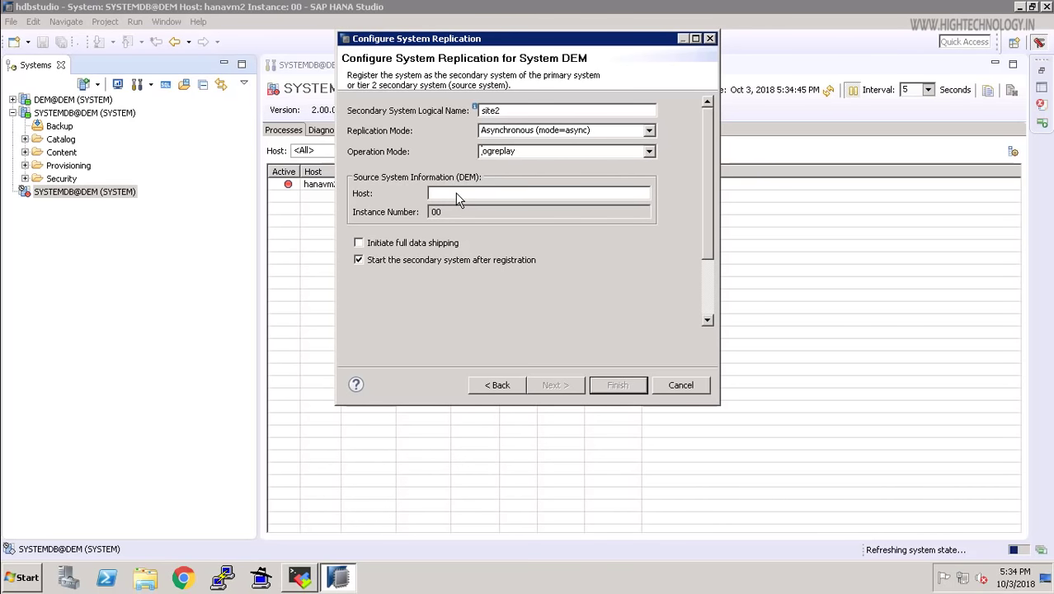
Step: Set the source system host to hanavm1 and complete the registration, keeping the secondary system set to start after it
click(435, 194)
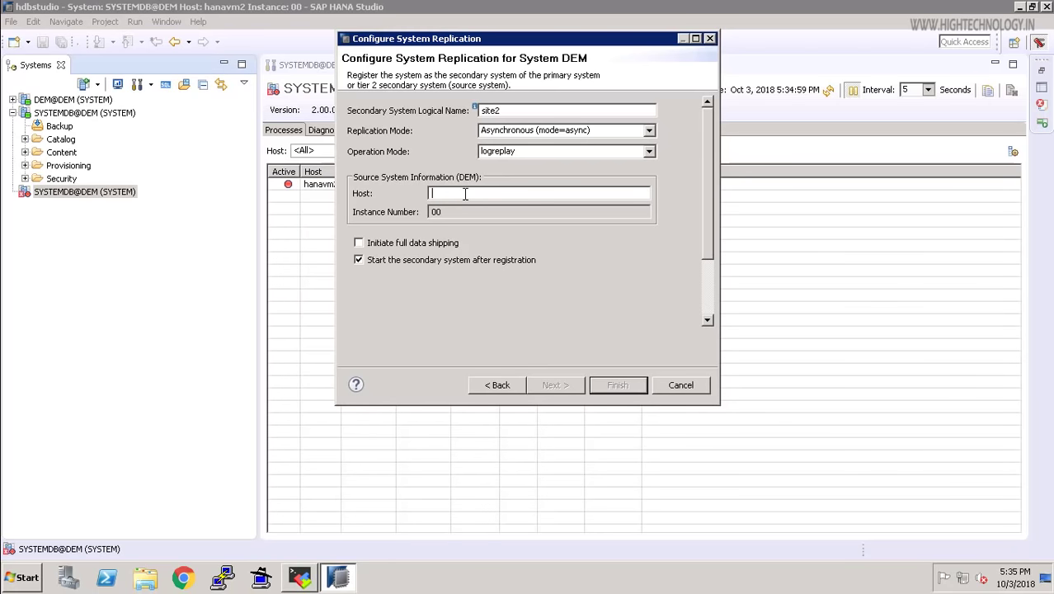
text(ha)
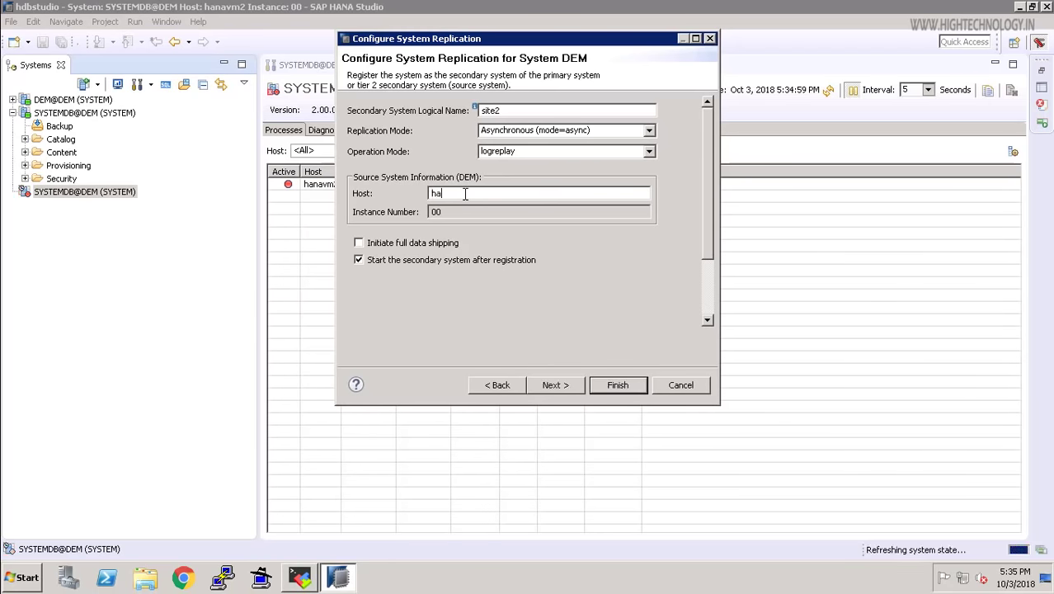
text(navm1)
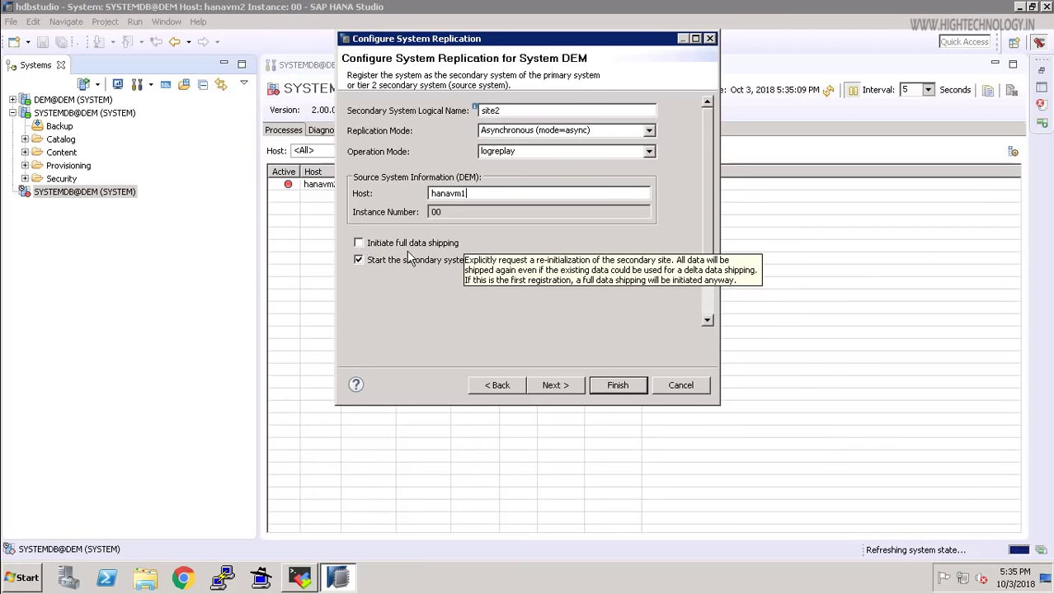
click(358, 259)
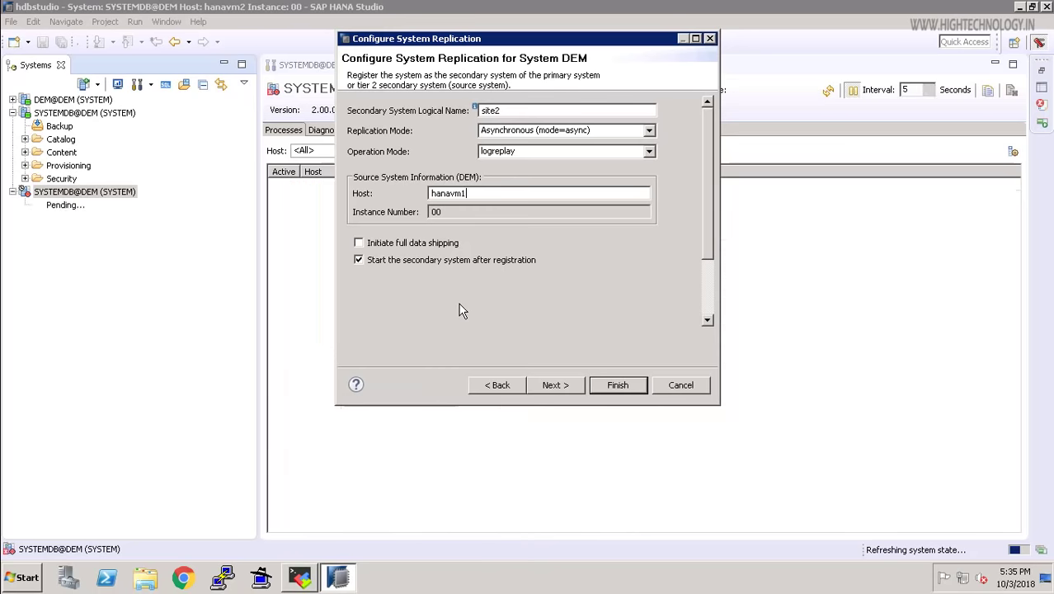
click(565, 391)
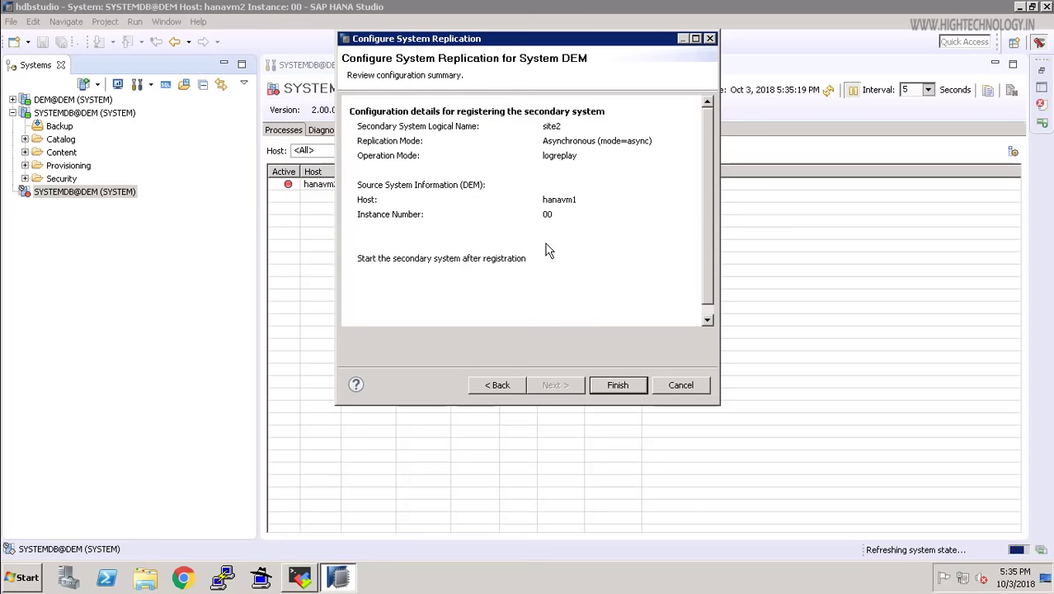
click(611, 384)
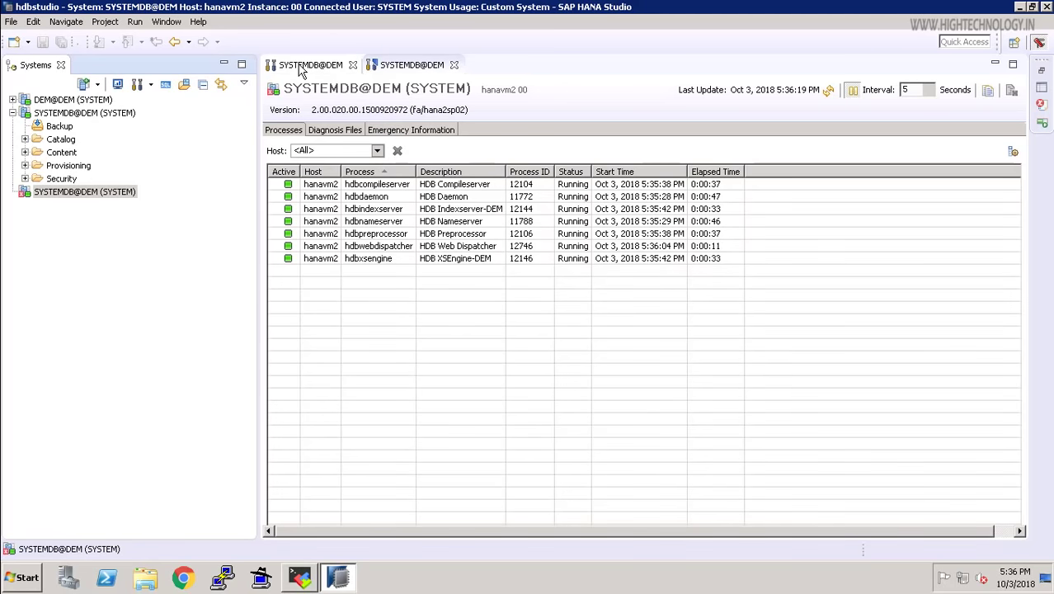
Step: Check the system replication status on hanavm1 and the replication actions available for hanavm2, leaving its configuration unchanged
click(301, 70)
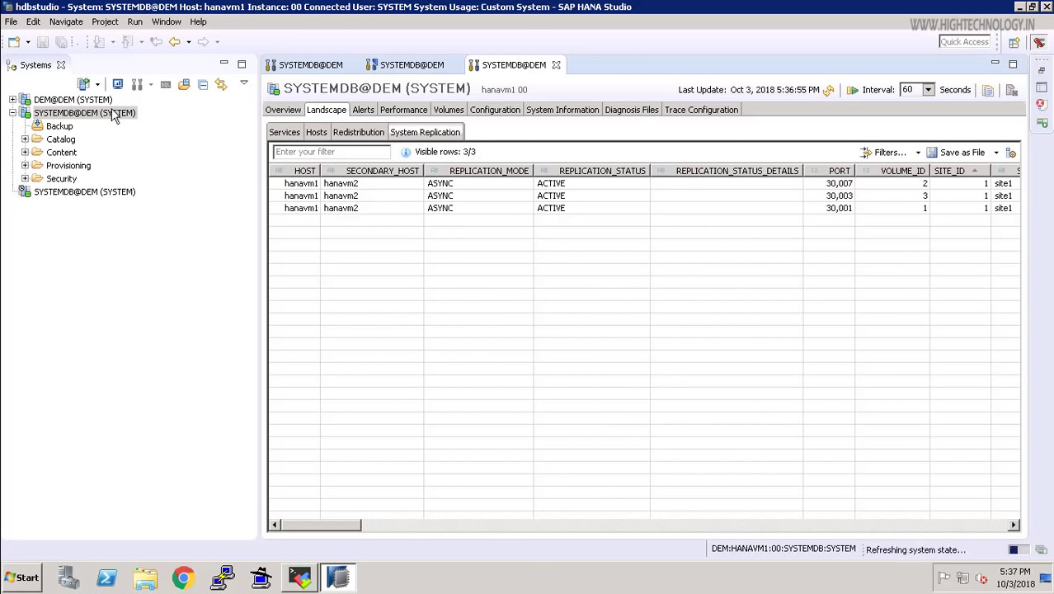
click(117, 195)
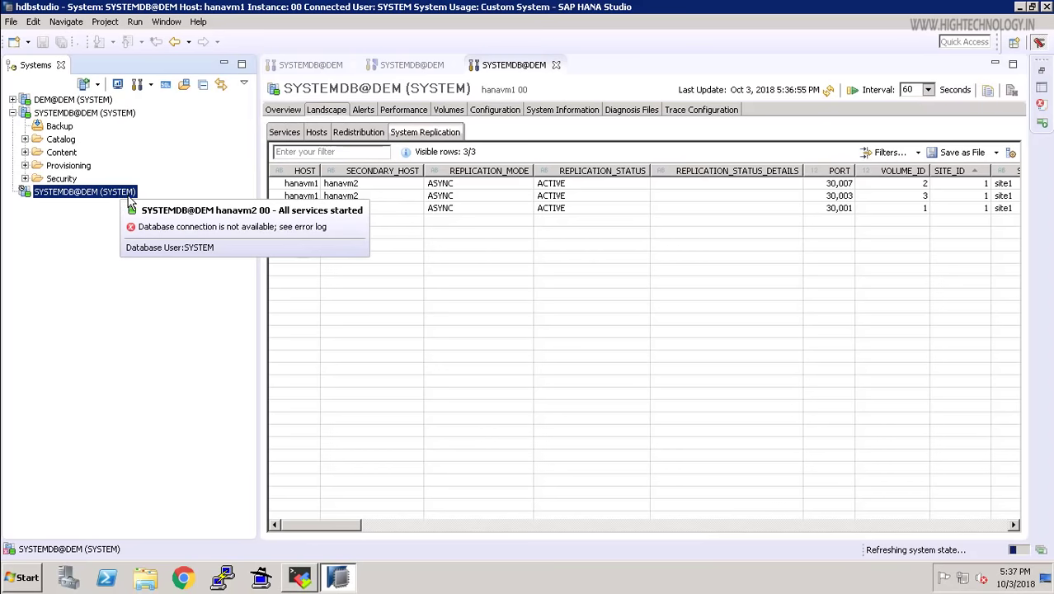
right_click(117, 198)
mouse_move(188, 204)
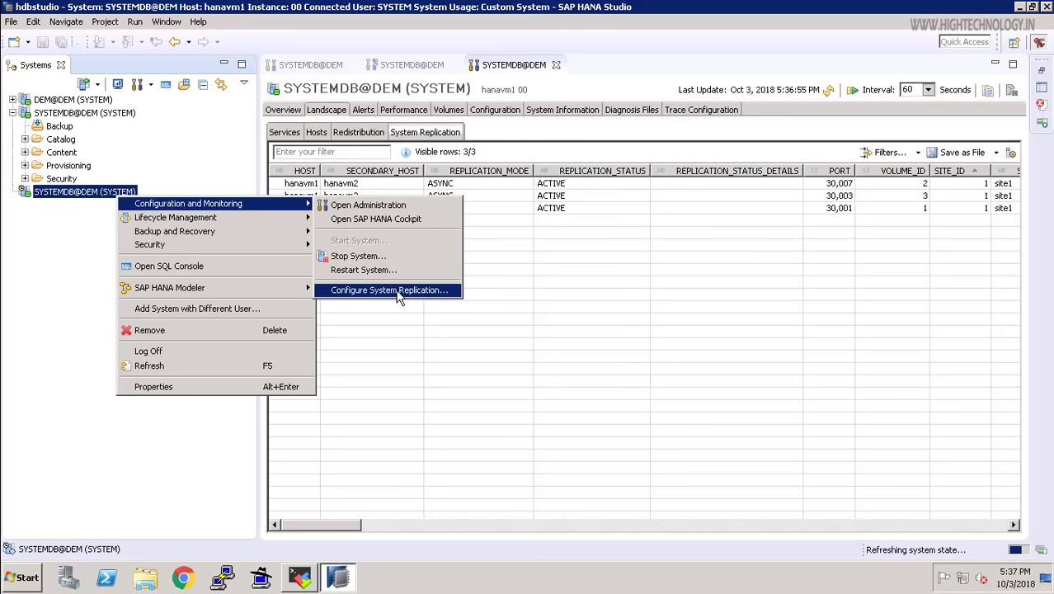
click(619, 331)
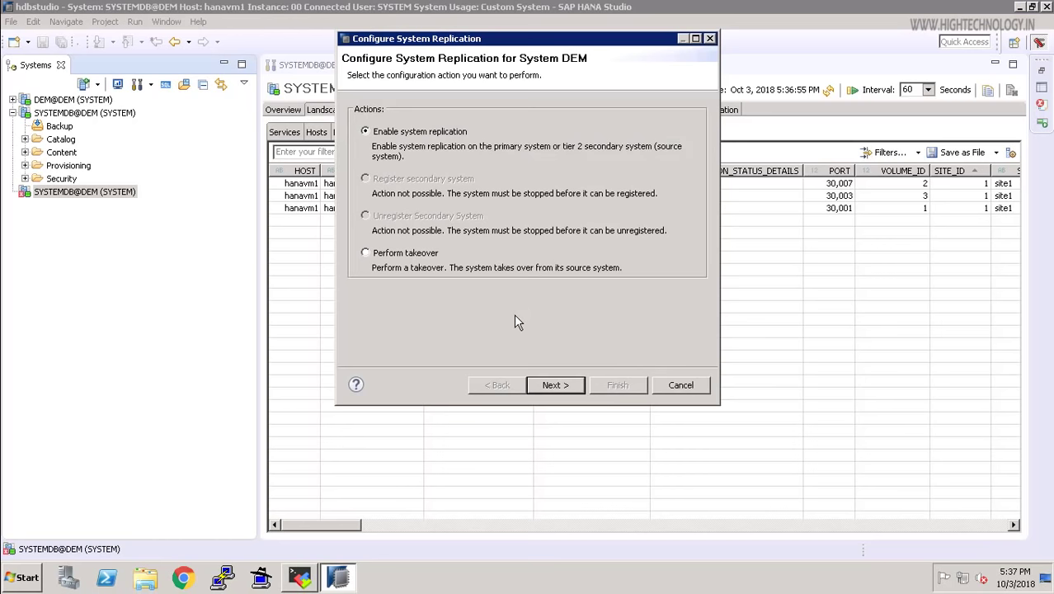
click(681, 385)
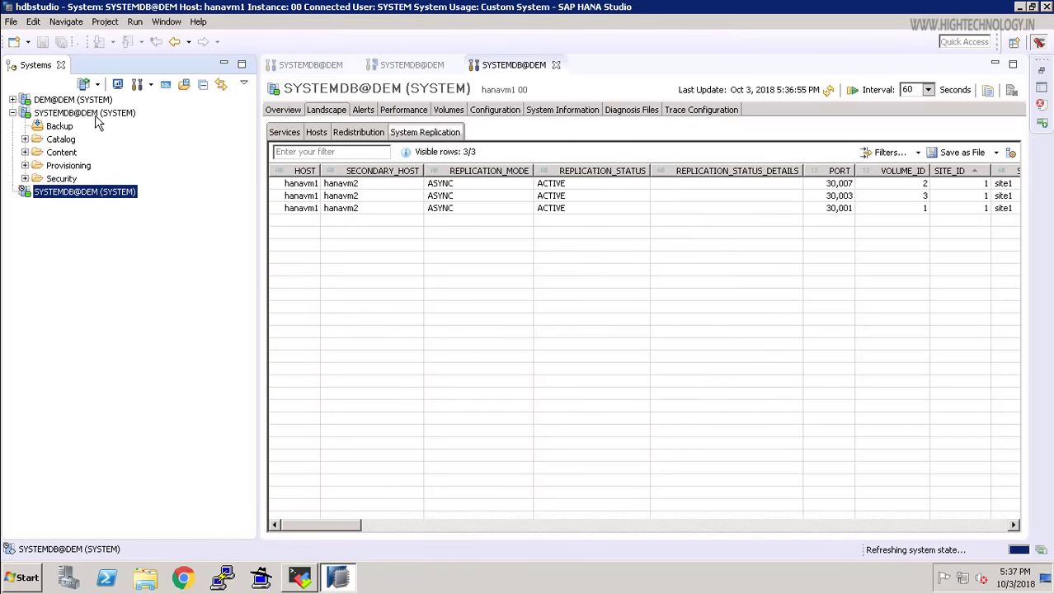
Step: Open an SQL console on the hanavm1 system database and run a create schema statement using a person's first name as schema name
click(95, 116)
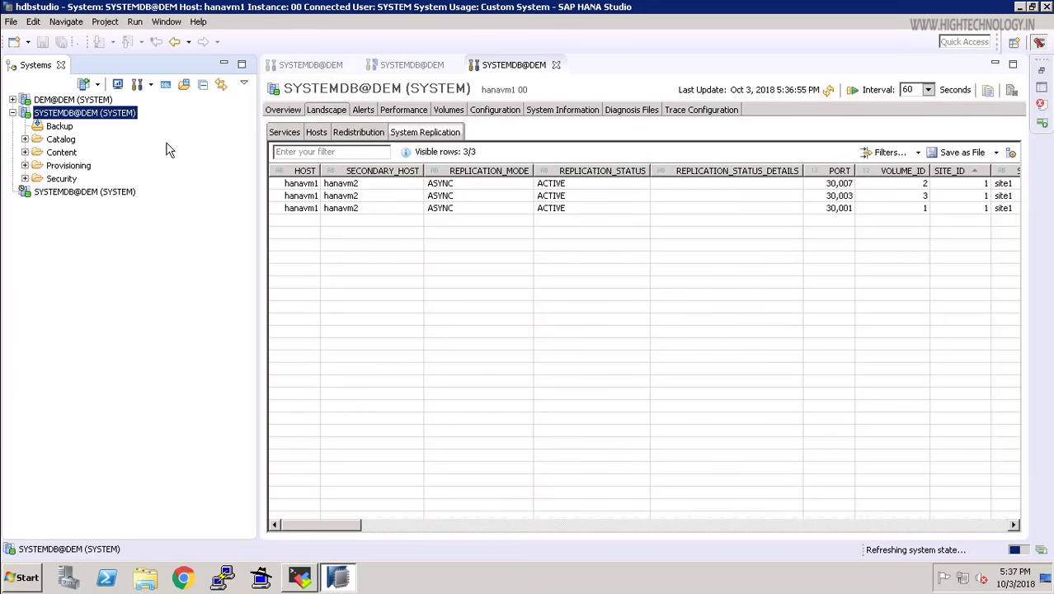
click(168, 86)
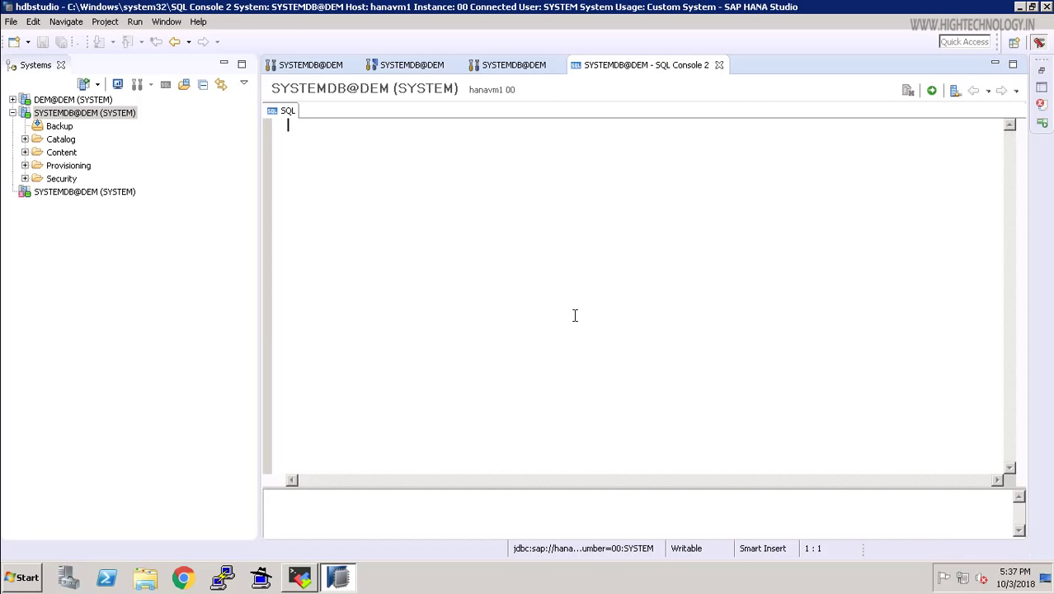
text(creata)
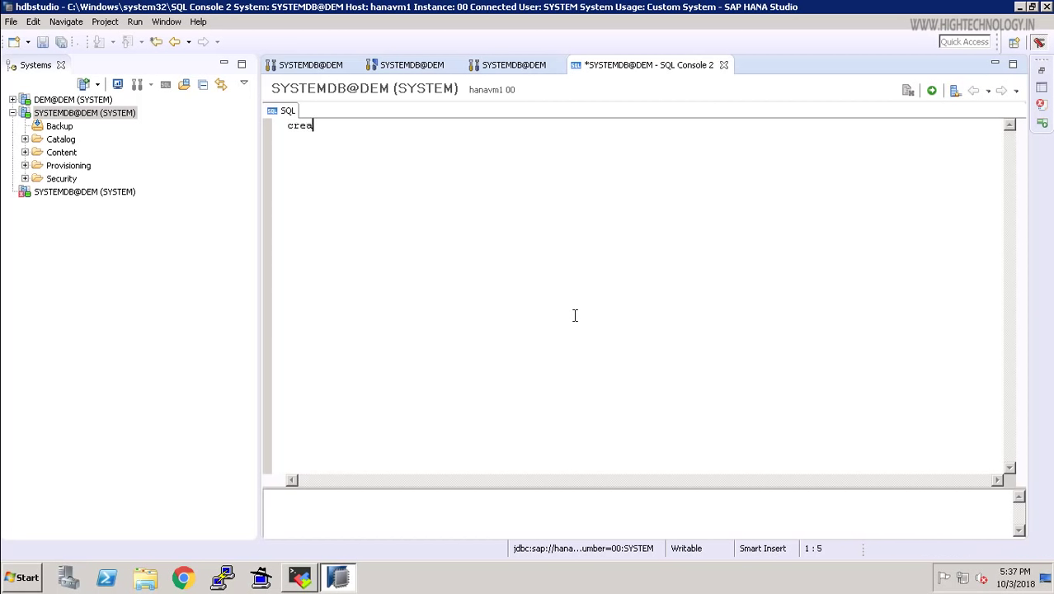
key(BackSpace)
key(BackSpace)
key(BackSpace)
key(BackSpace)
text(ate )
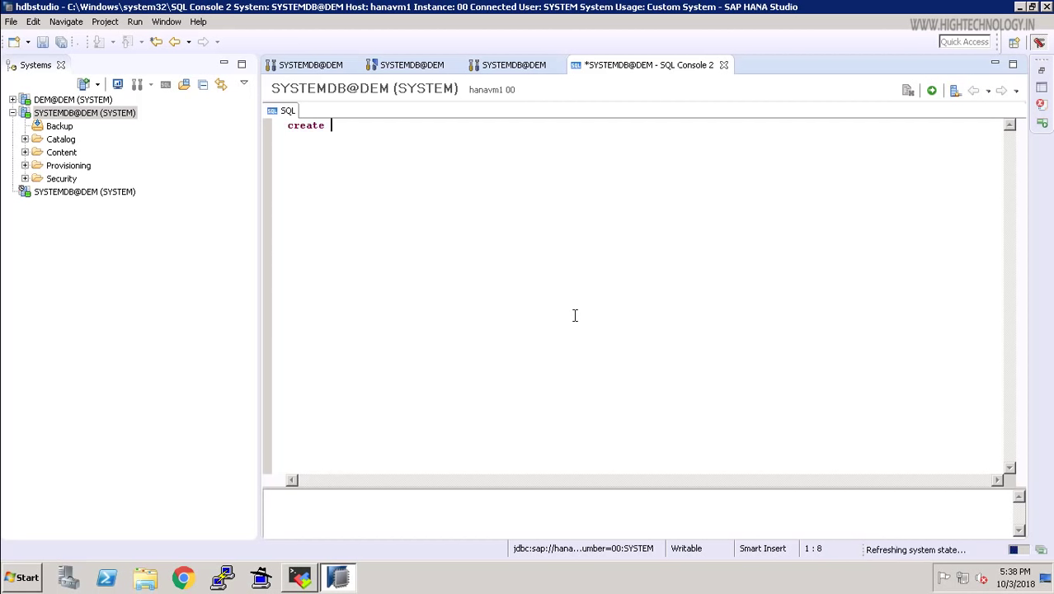
text(schema )
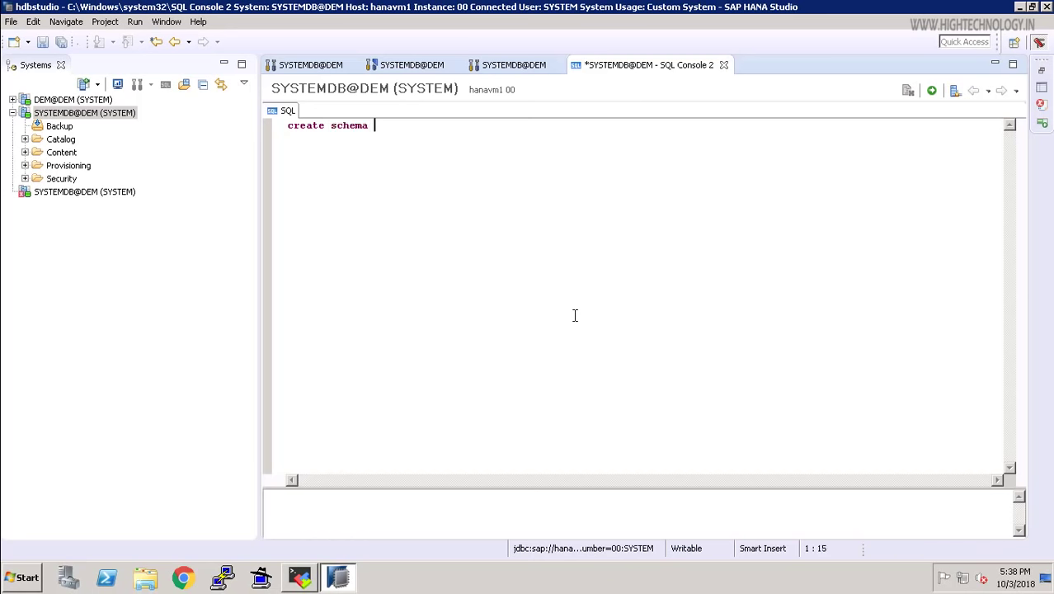
text(a)
key(BackSpace)
text(mandeep)
key(F8)
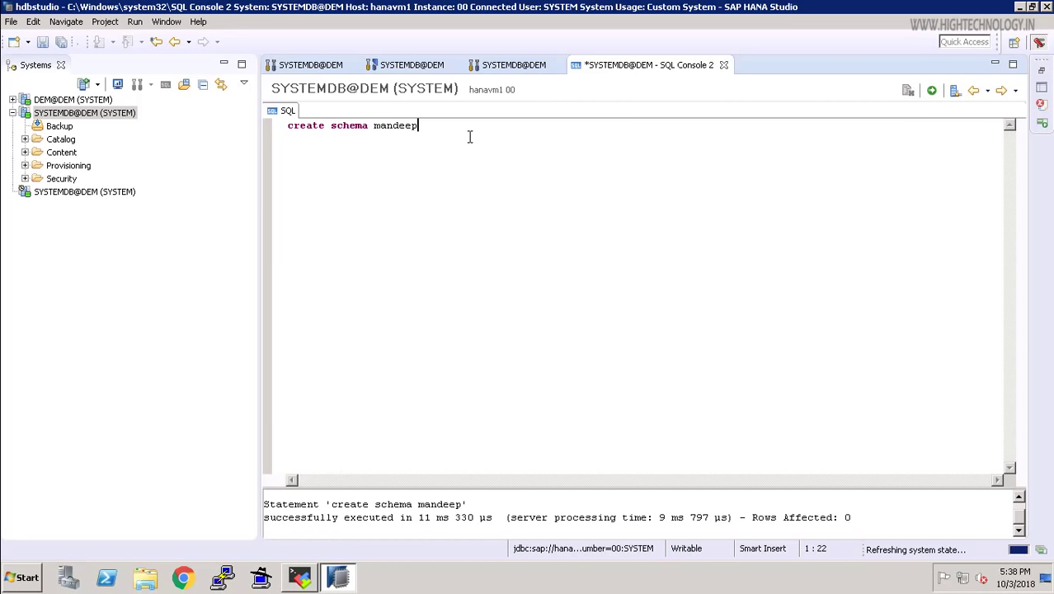
Step: Add the statement create schema testing_replication on a second line of the SQL console and execute it on hanavm1
key(Return)
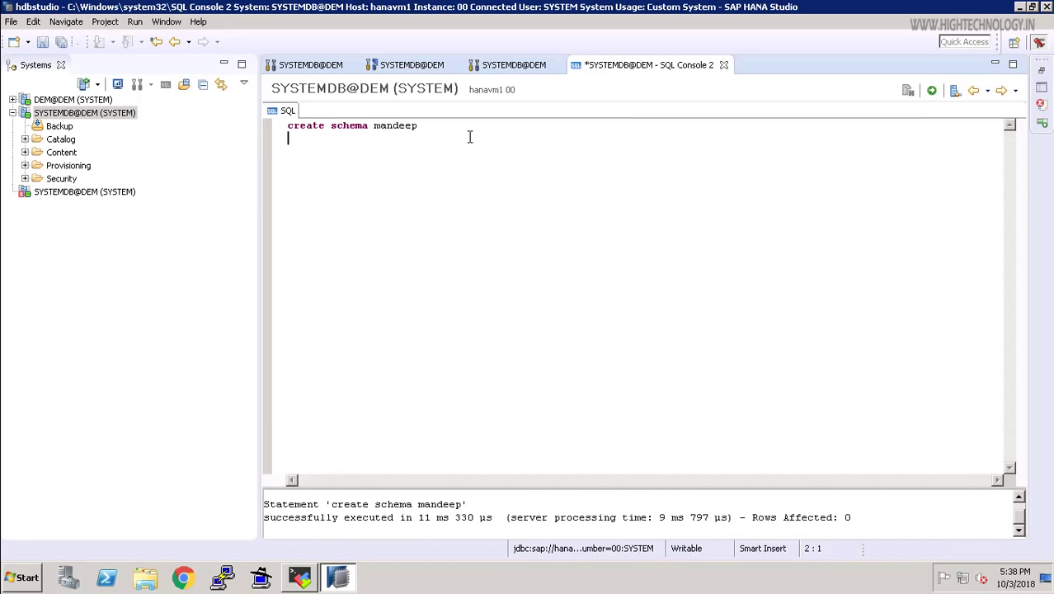
text(create)
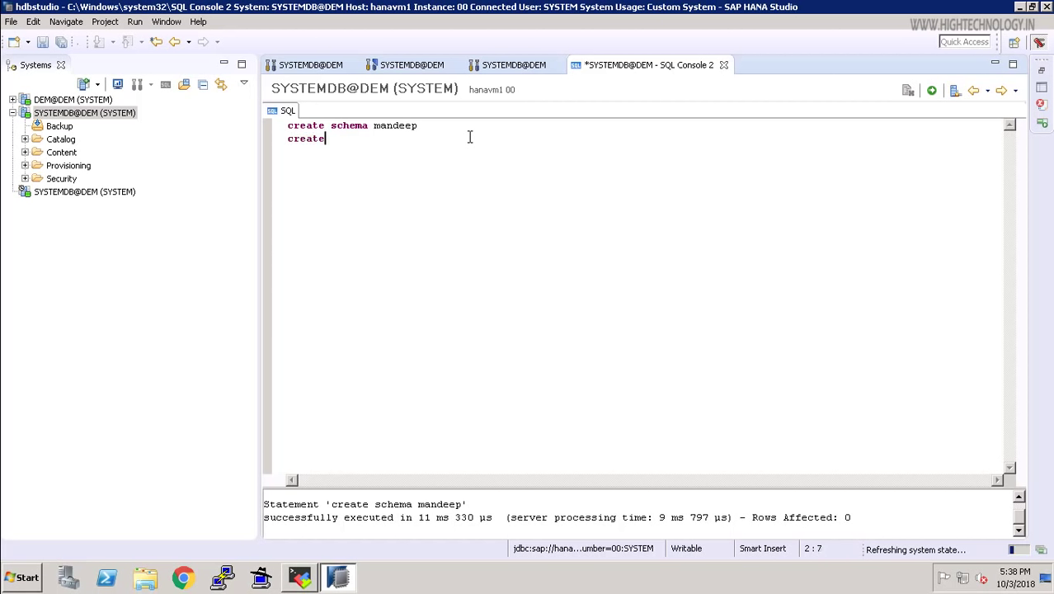
text( schema )
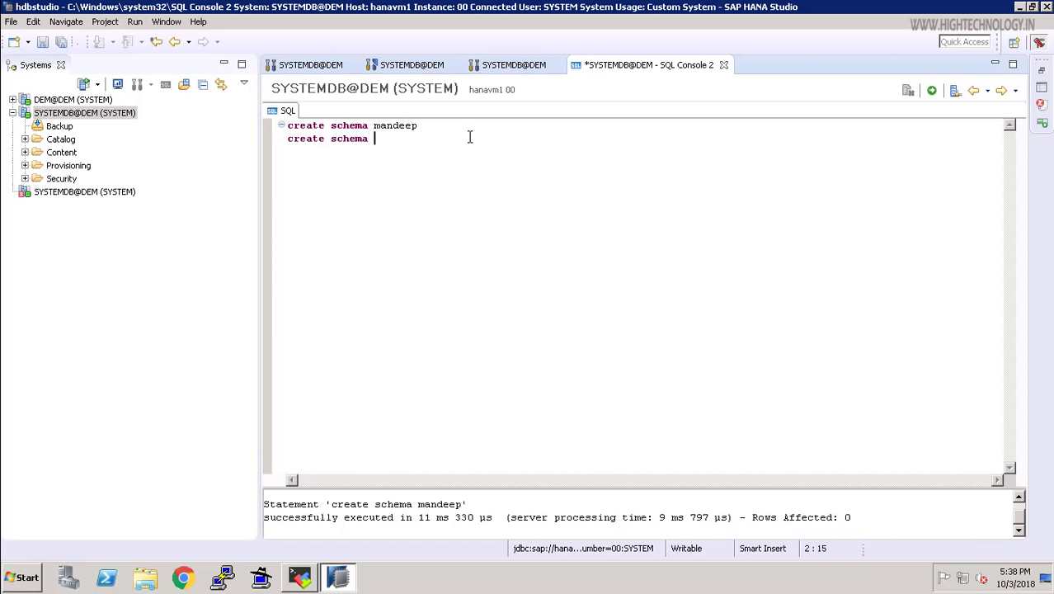
text(te)
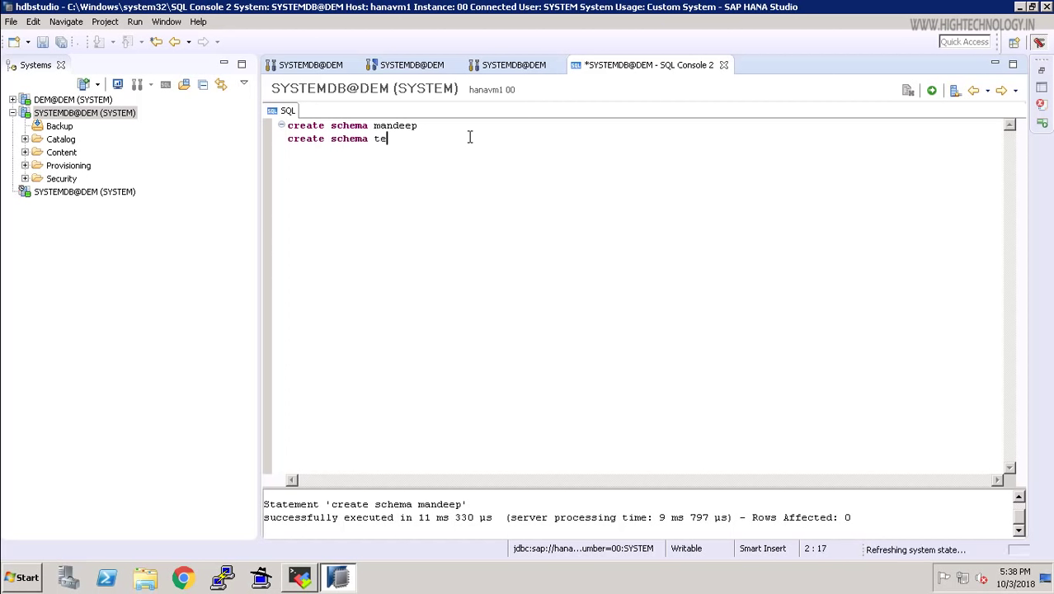
text(sting)
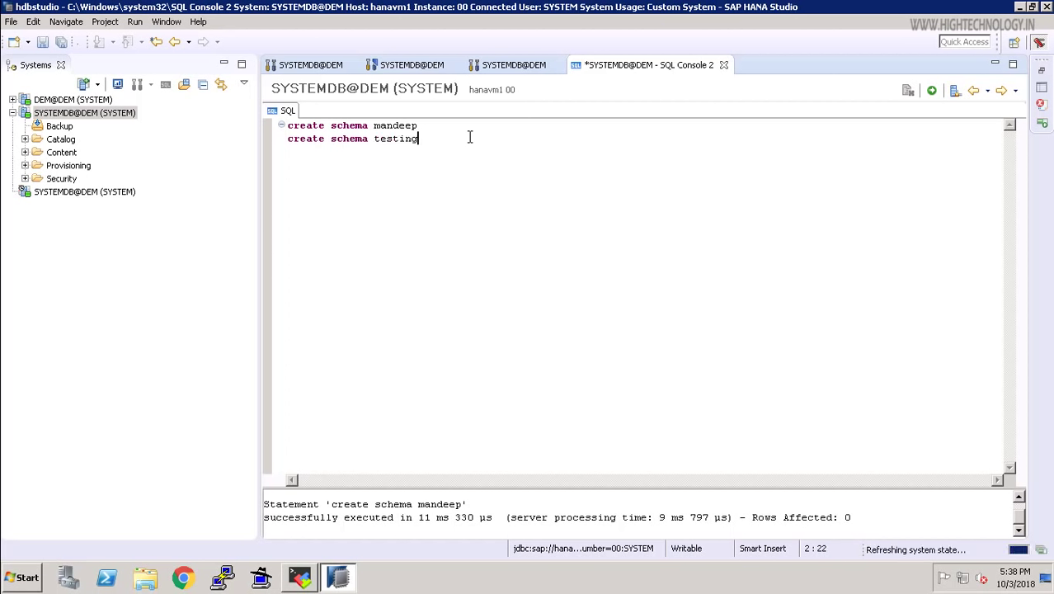
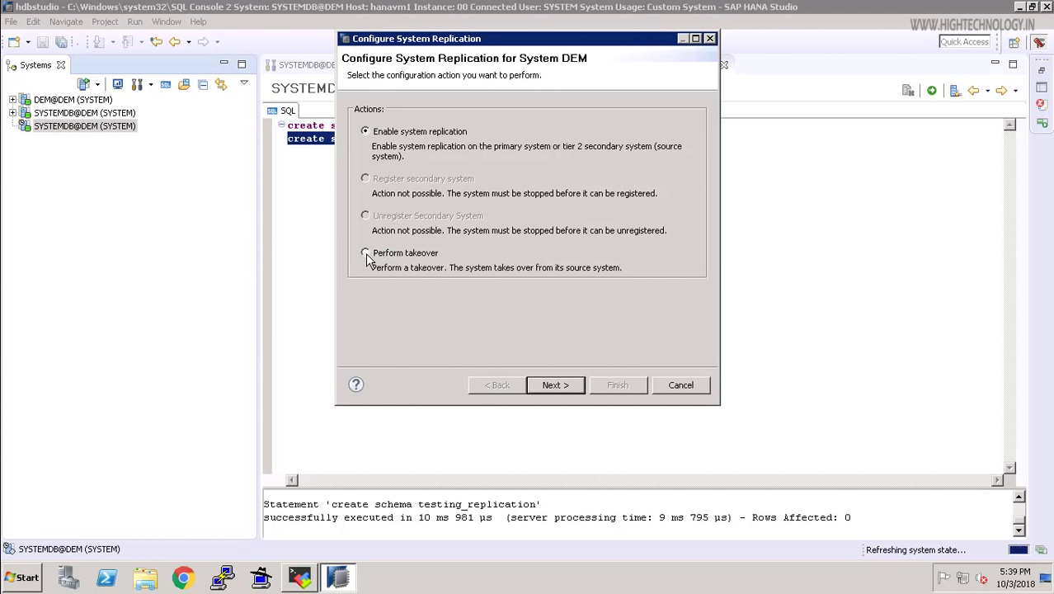
Step: Run the Perform takeover action so the secondary system hanavm2, instance 00, takes over from its source system
click(555, 384)
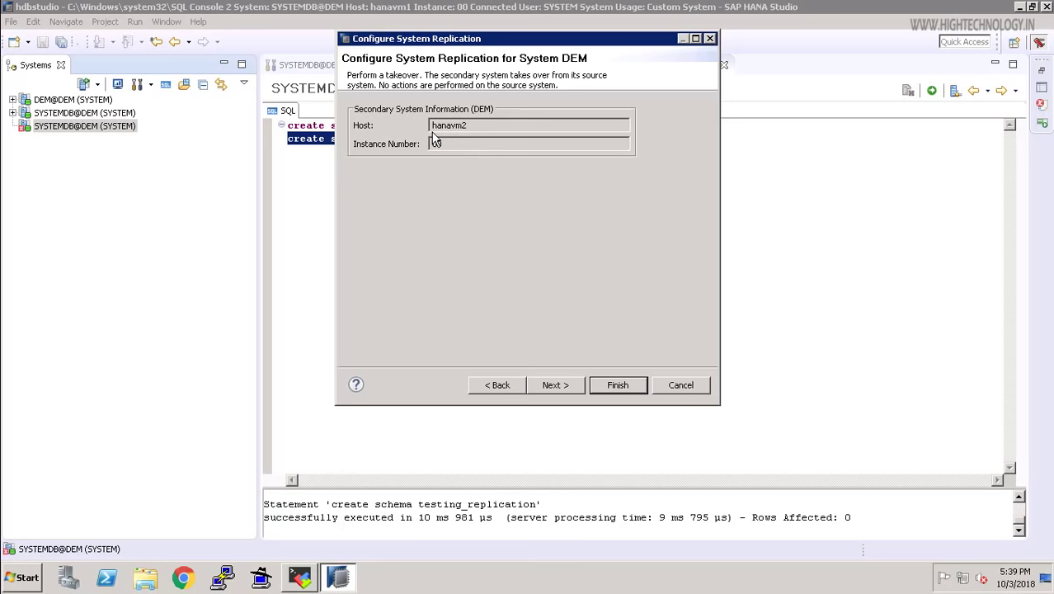
click(558, 386)
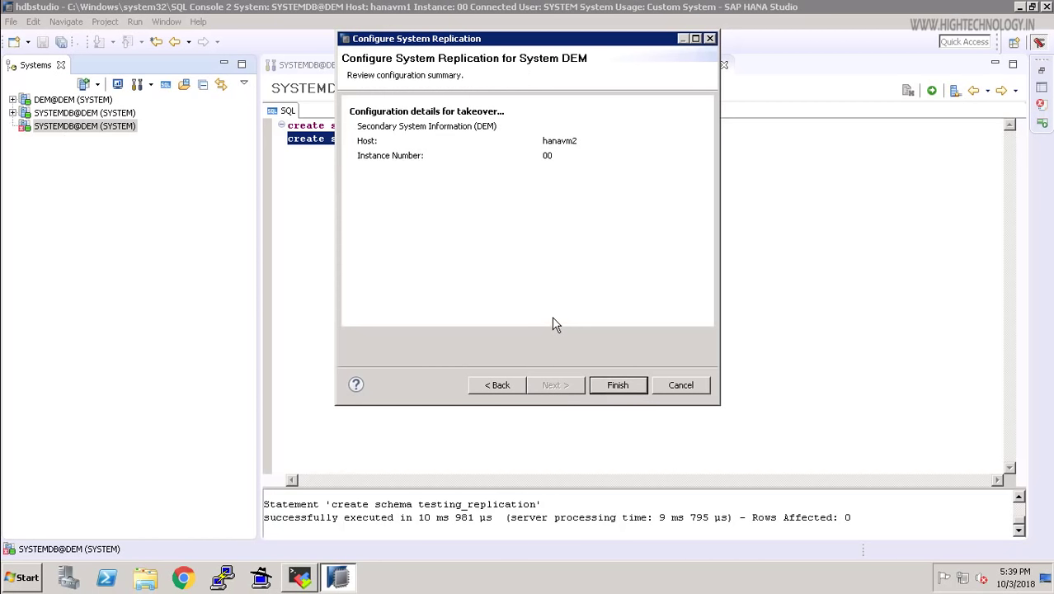
click(618, 384)
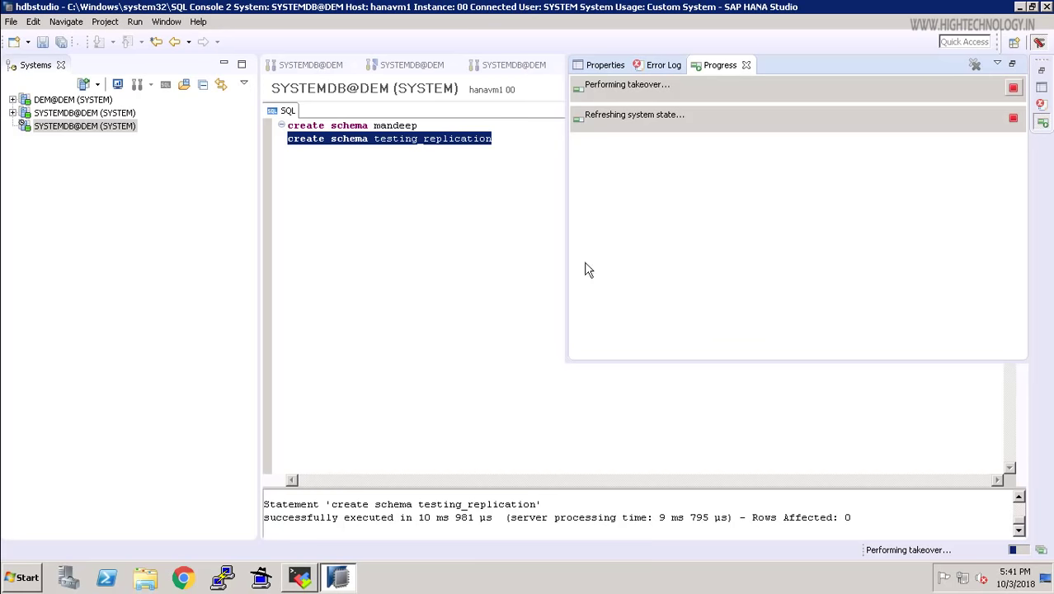
click(312, 74)
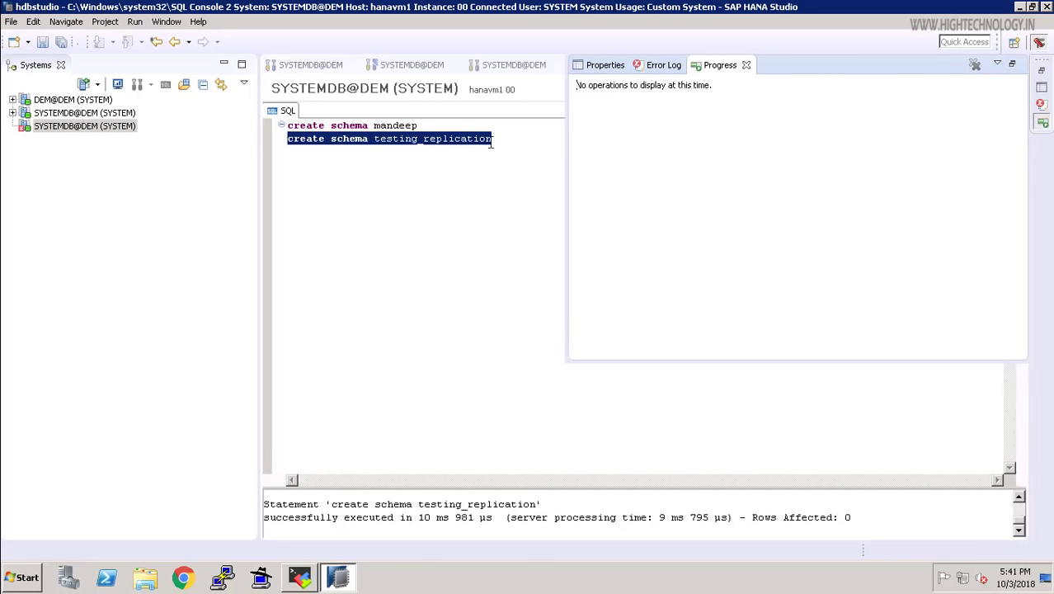
Step: Expand the hanavm2 system, replace the hanavm1 replication view with hanavm2's administration overview, and refresh it to check the system's state
double_click(52, 128)
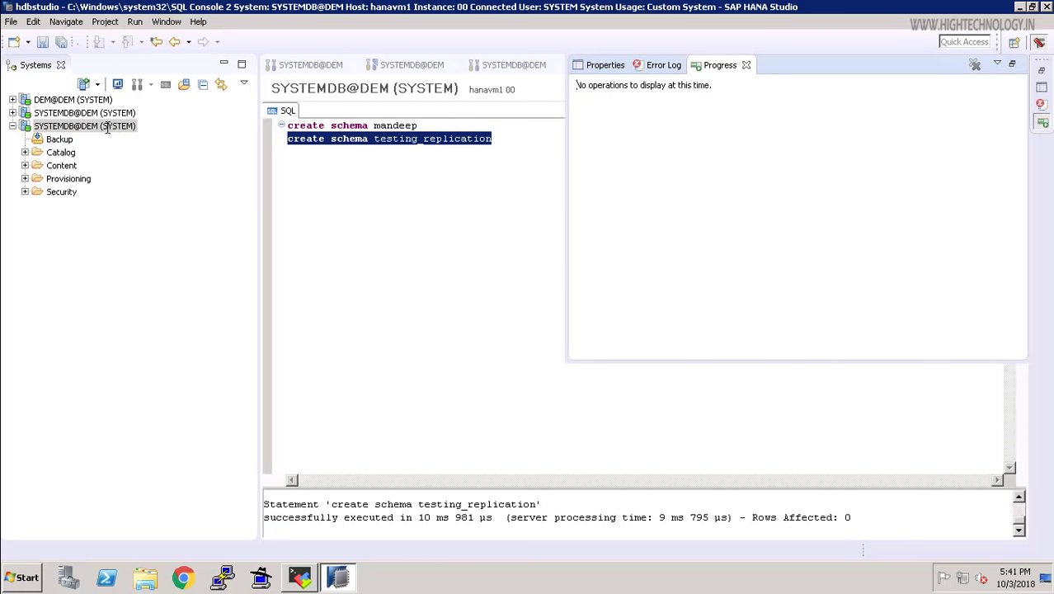
mouse_move(108, 132)
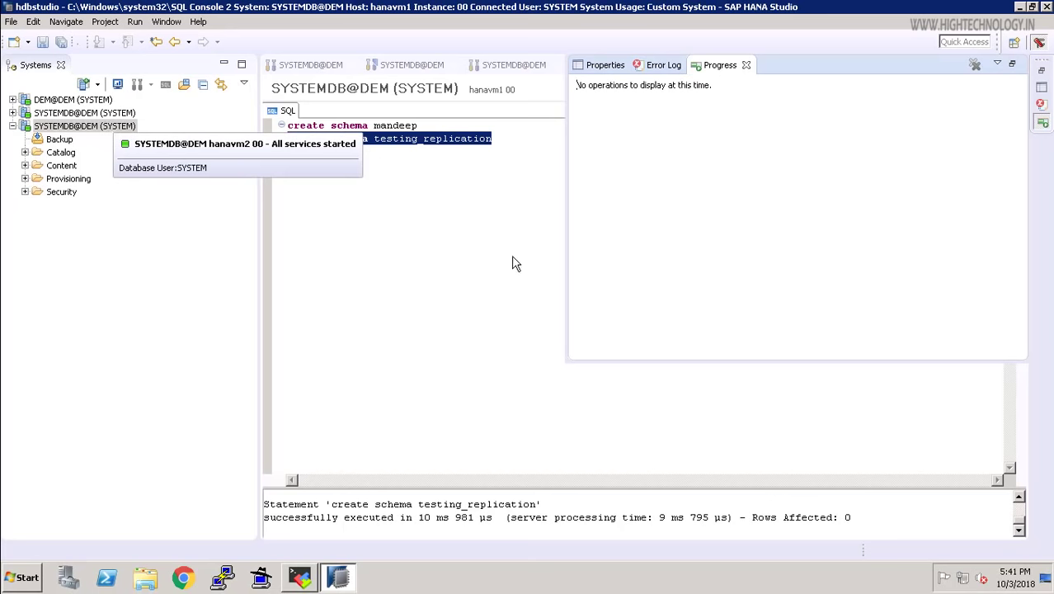
click(817, 139)
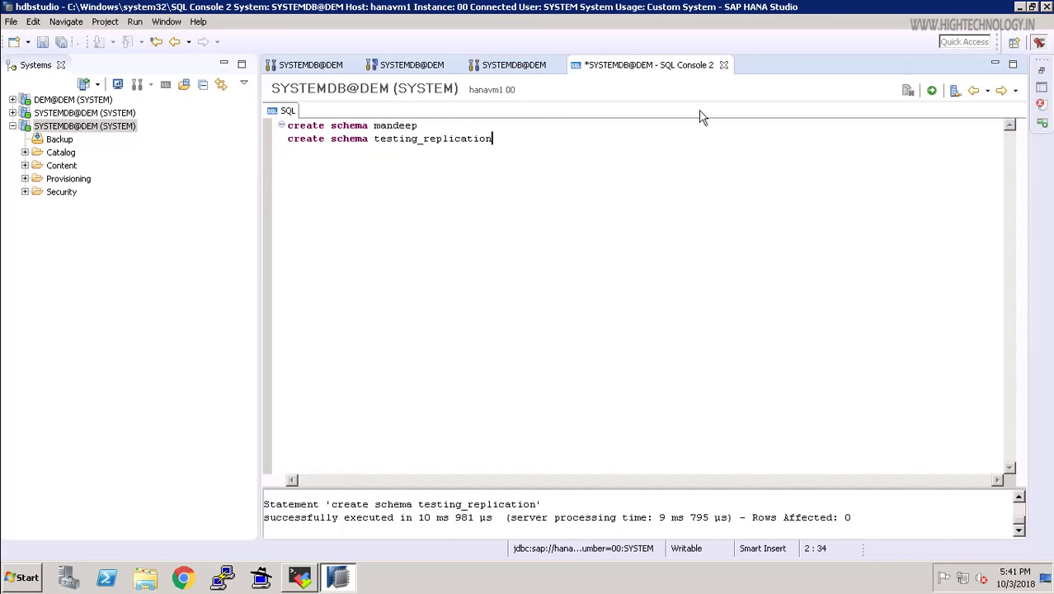
click(501, 66)
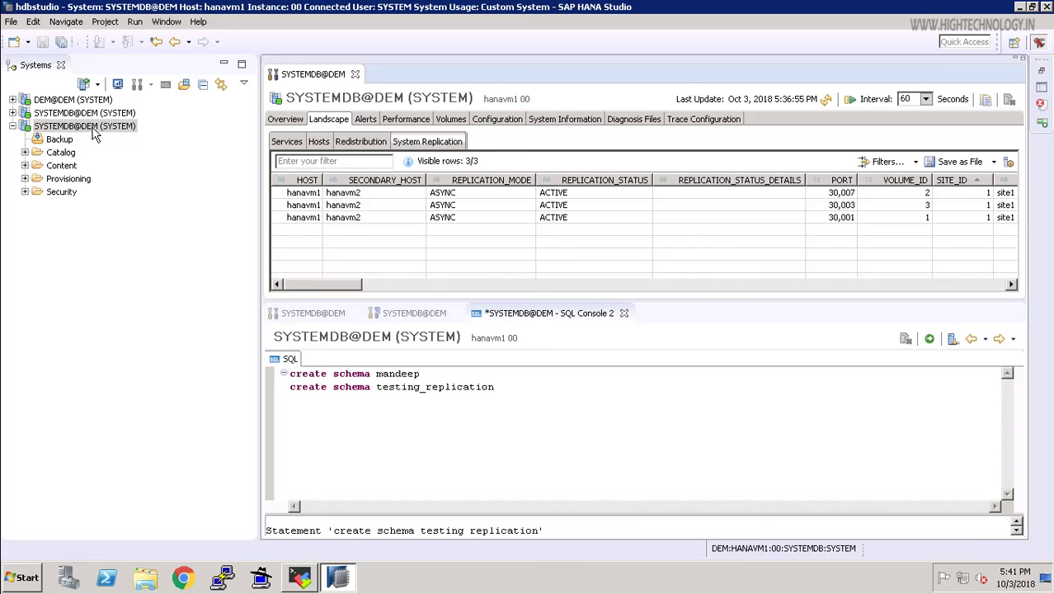
mouse_move(93, 136)
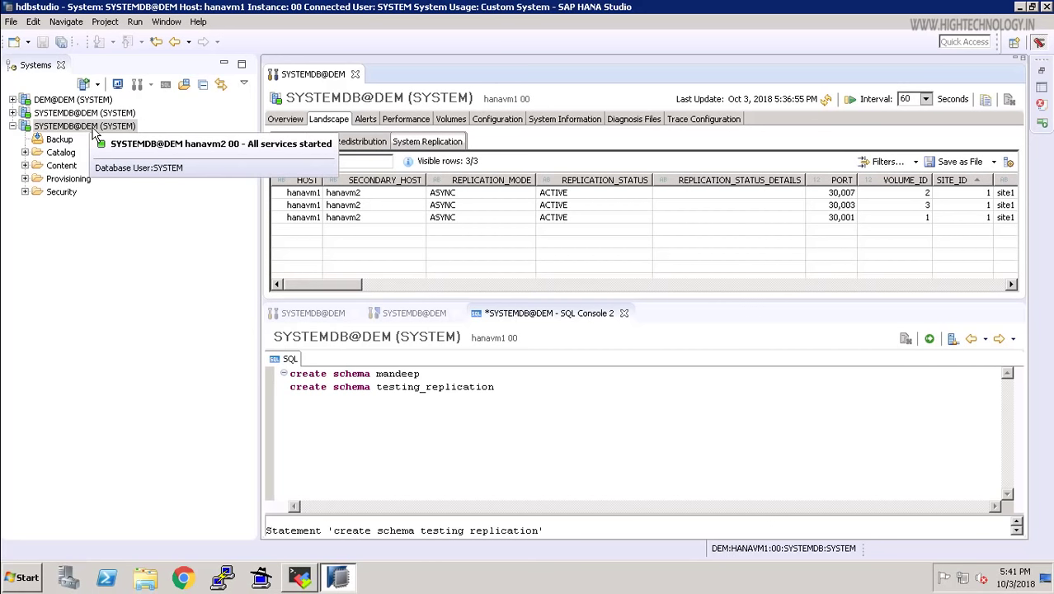
click(93, 132)
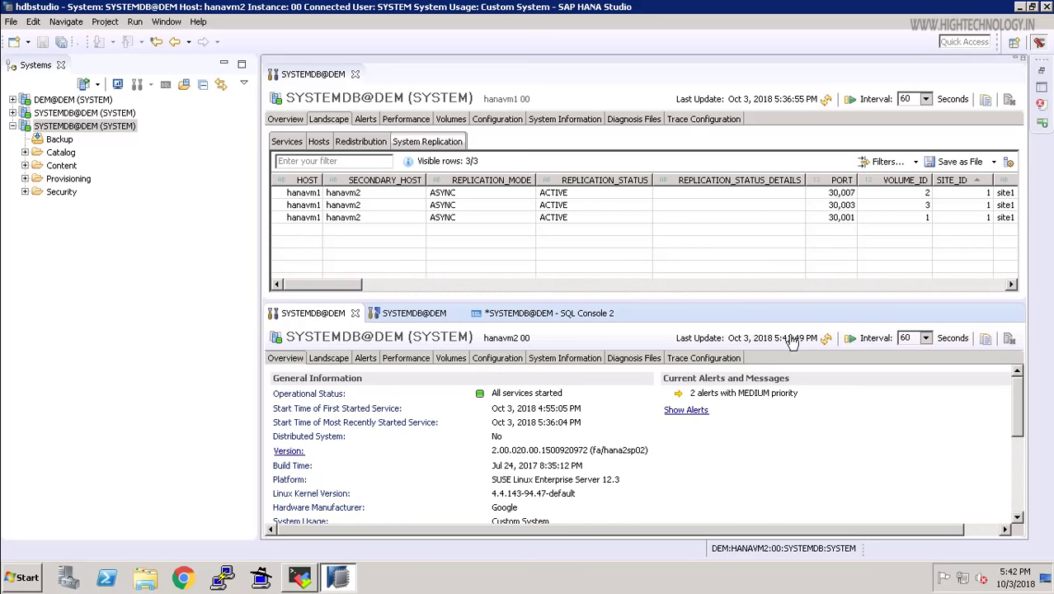
click(356, 74)
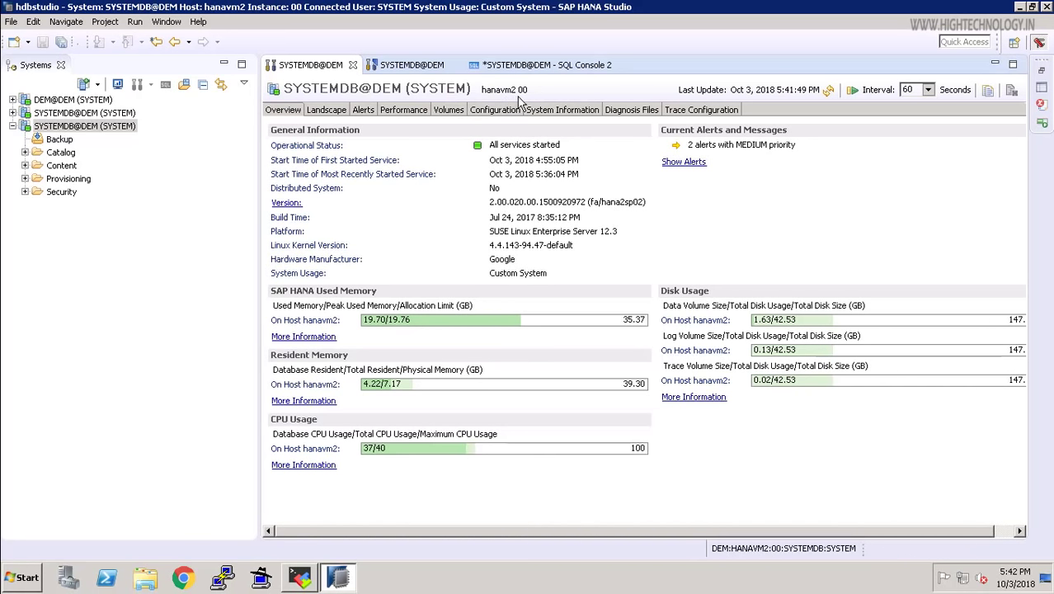
click(828, 92)
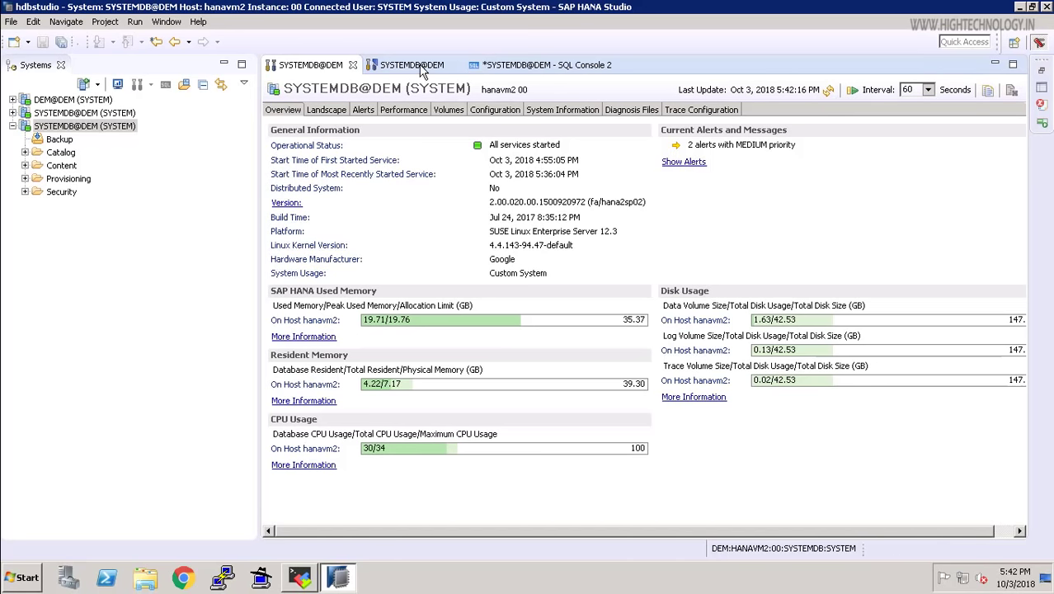
Step: Review and close the hanavm2 process list, and expand the hanavm2 Catalog to check for the replicated schemas
key(ctrl+Page_Down)
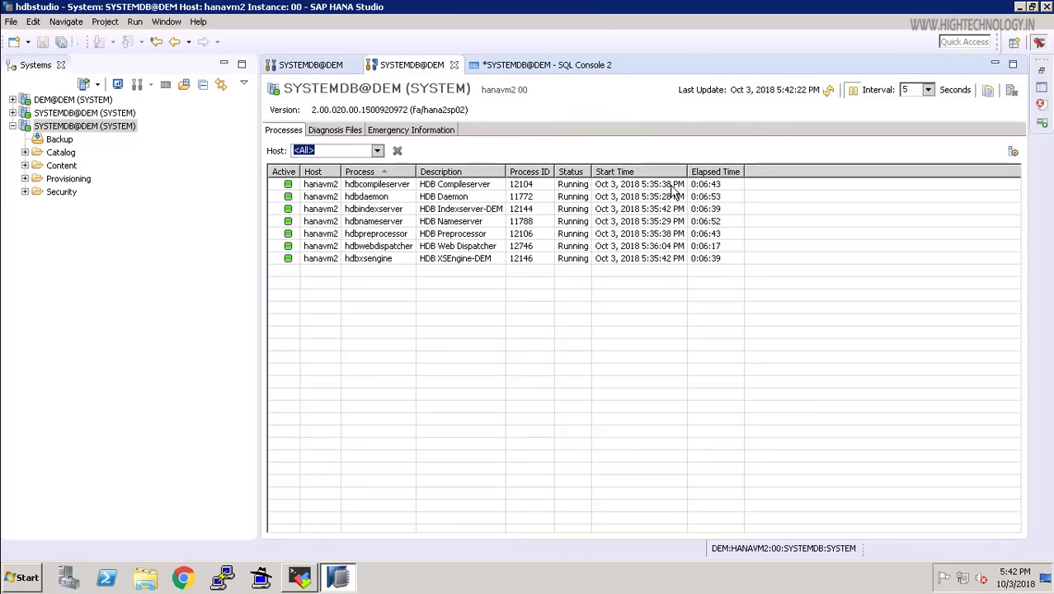
click(453, 65)
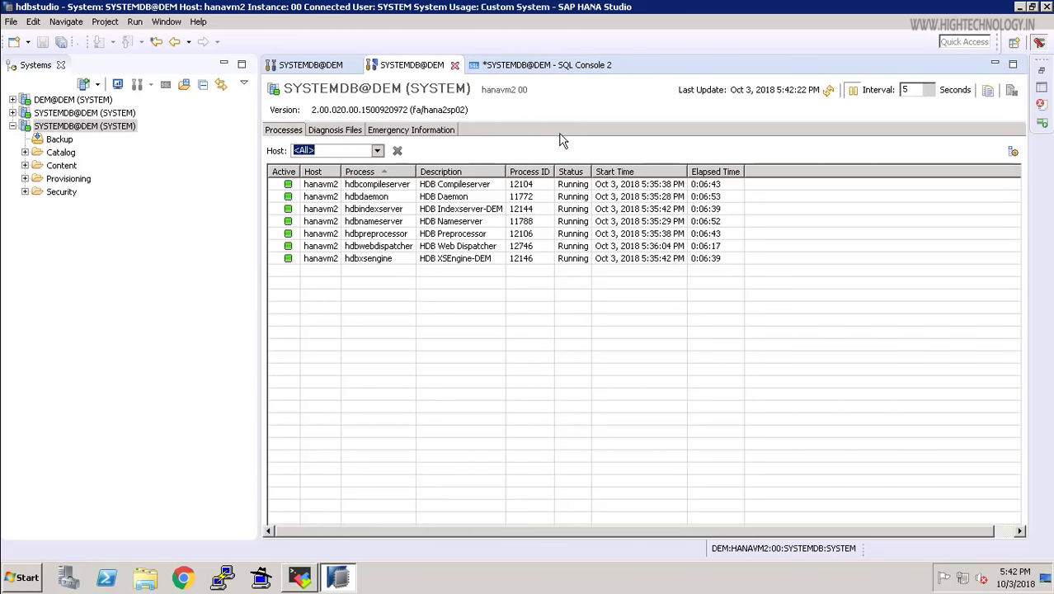
click(25, 153)
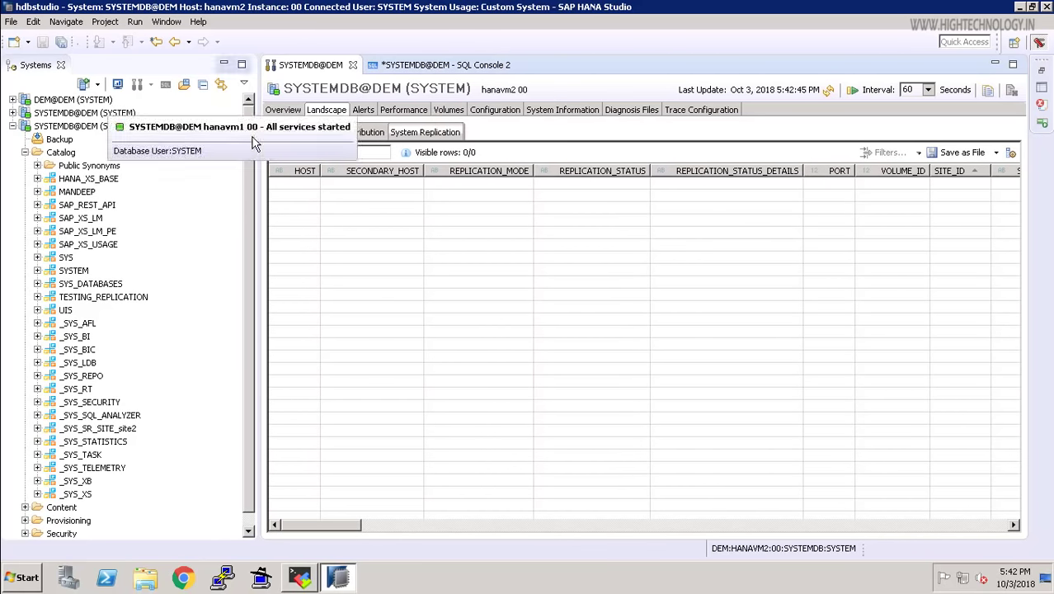
Step: Open the administration overview of the former primary system hanavm1 and refresh it to check its status
click(99, 112)
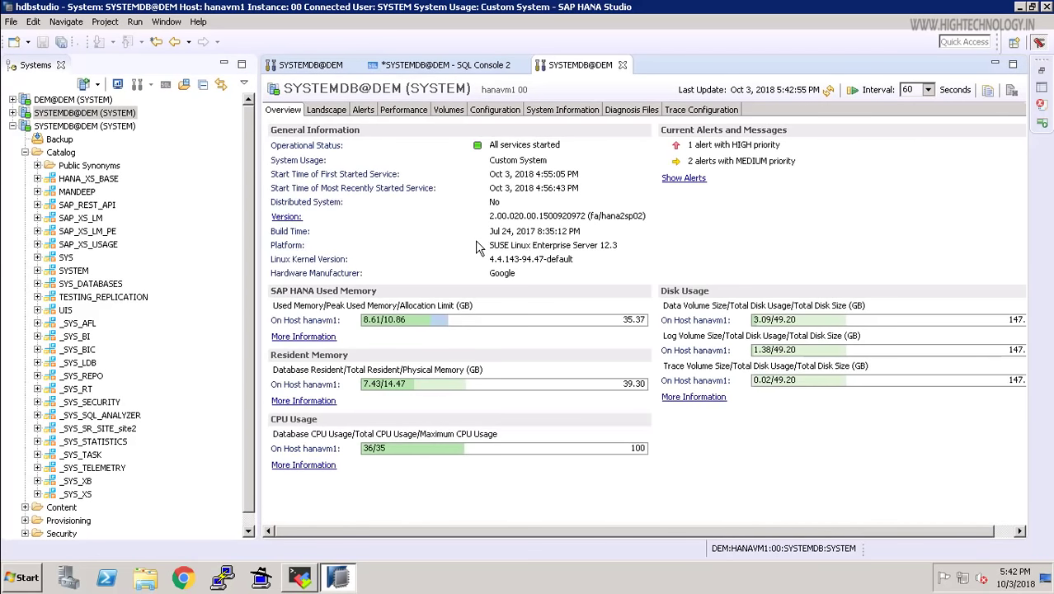
click(829, 91)
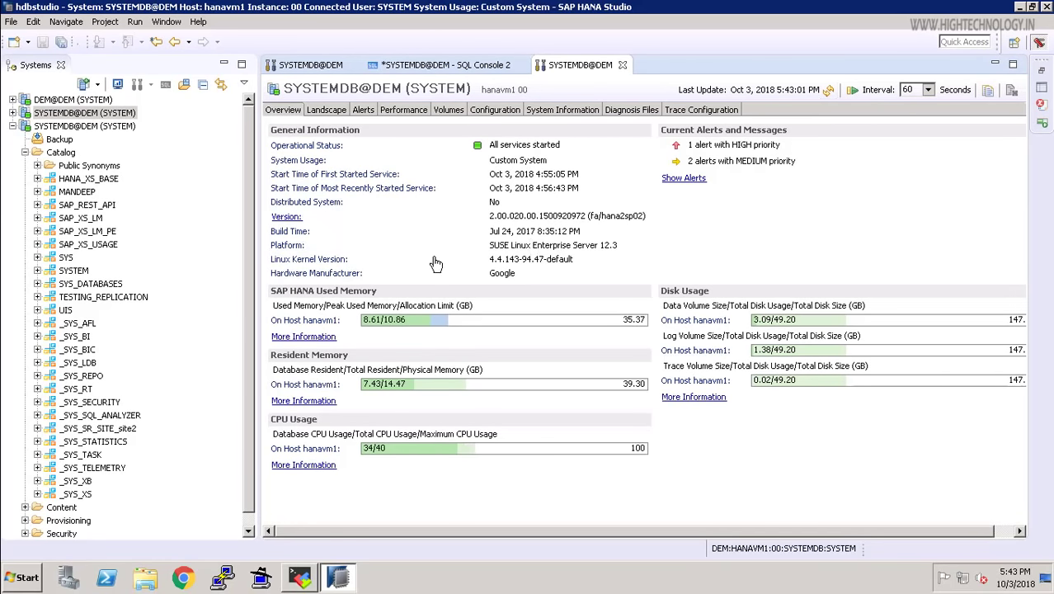